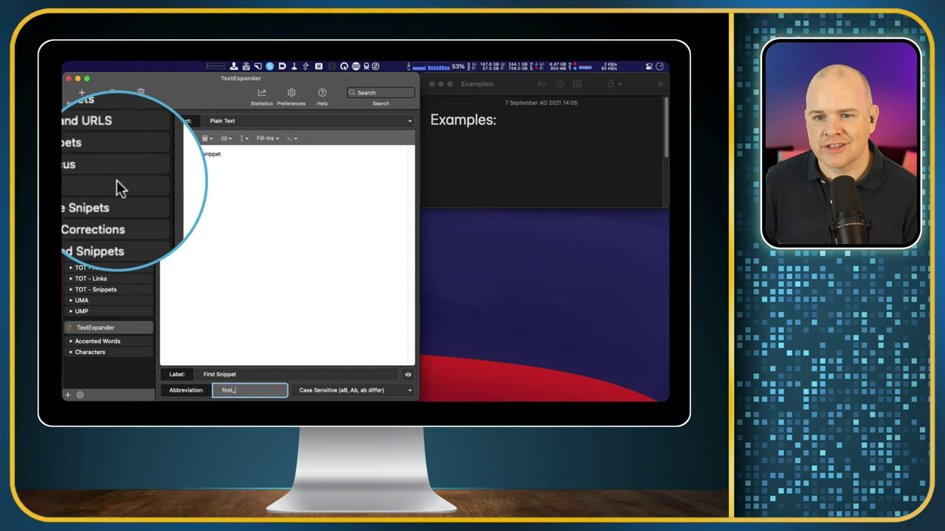
Set the abbreviation of the First Snippet entry to "f,,".
{"action": "left_click", "coordinate": [226, 305]}
{"action": "left_click", "coordinate": [237, 390]}
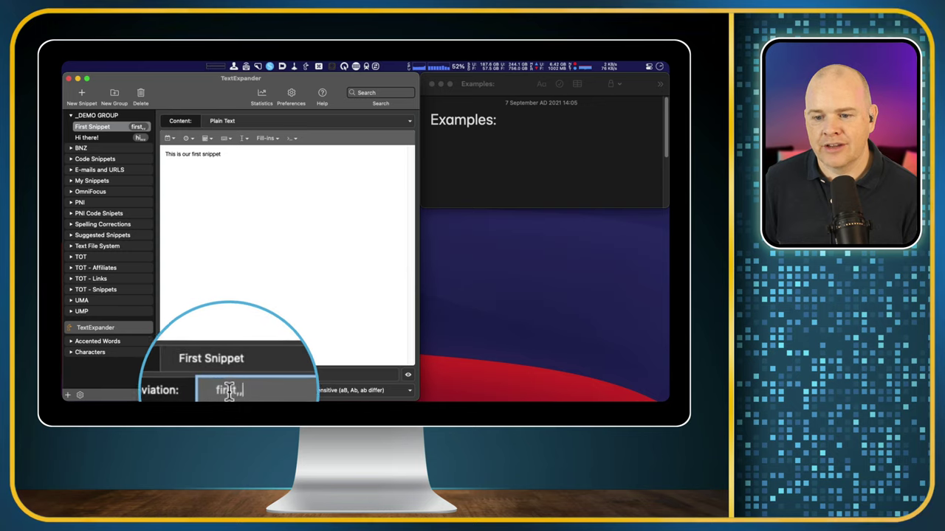
{"action": "left_click", "coordinate": [233, 390]}
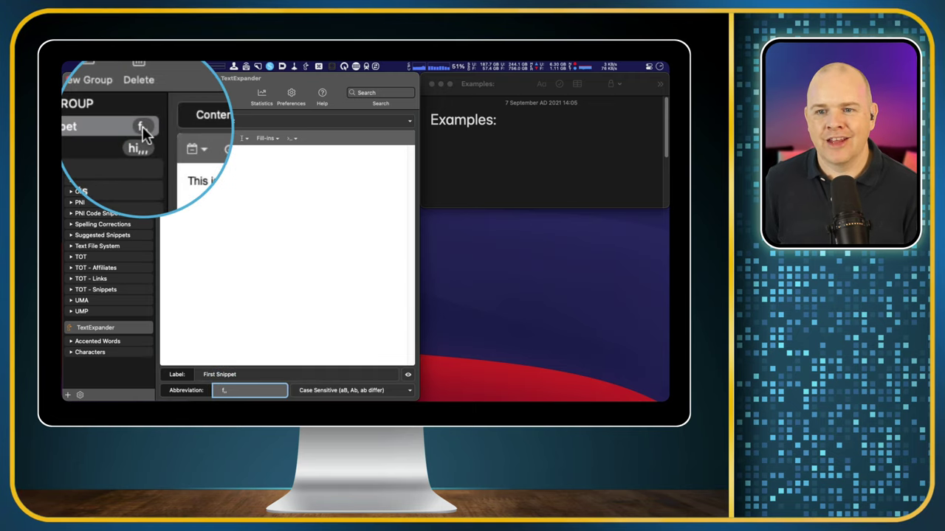
Expand the first snippet on a new line below the heading in the Examples note, using its abbreviation "f,,".
{"action": "left_click", "coordinate": [502, 121]}
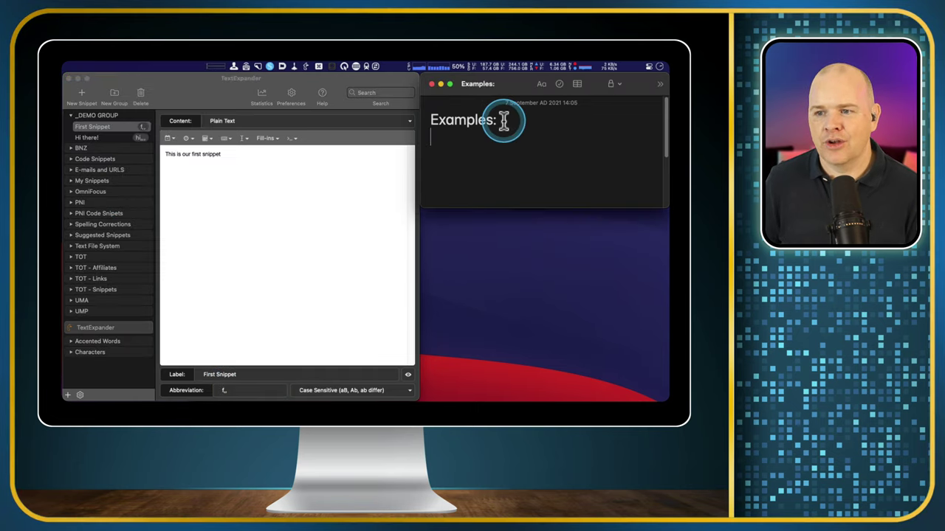
{"action": "key", "text": "Return"}
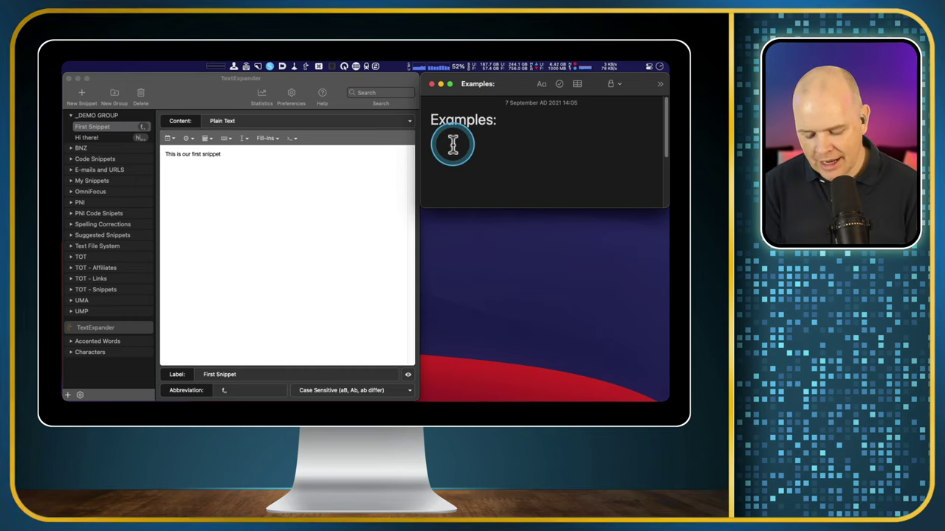
{"action": "type", "text": "f"}
{"action": "type", "text": ","}
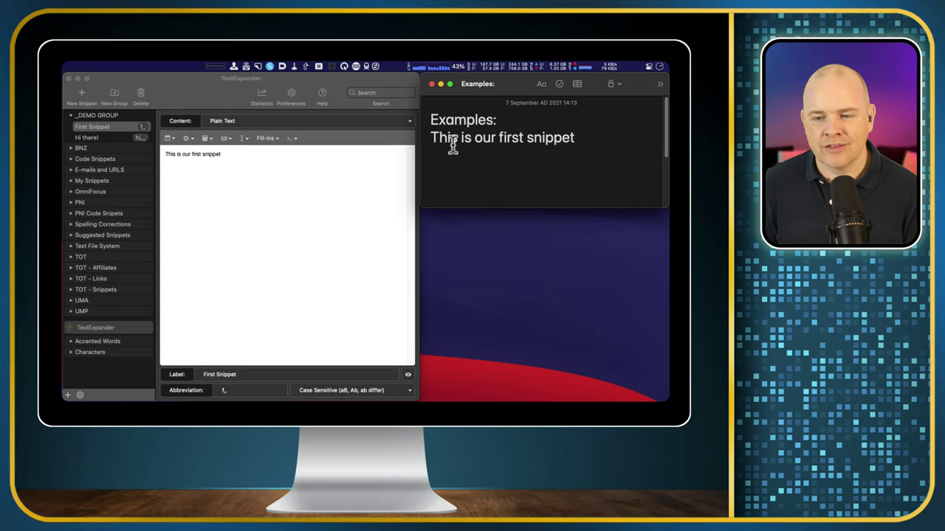
Insert the date macros Day: 01 and Month: Jan before the text of the First Snippet.
{"action": "left_click", "coordinate": [226, 161]}
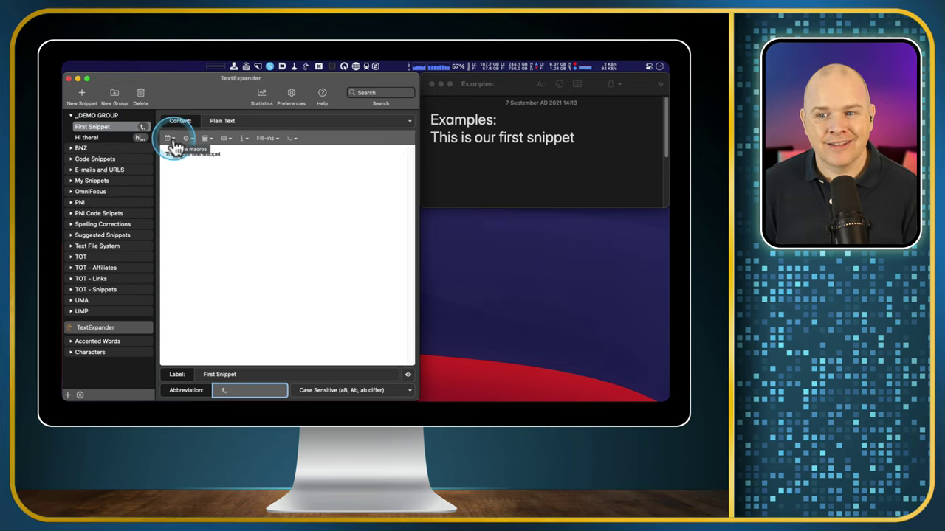
{"action": "left_click", "coordinate": [189, 172]}
{"action": "left_click", "coordinate": [169, 155]}
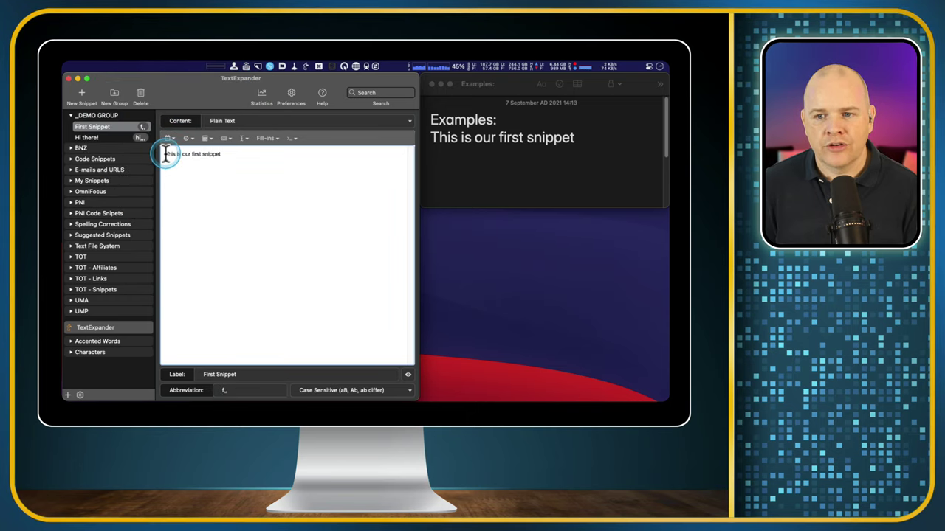
{"action": "left_click", "coordinate": [226, 172]}
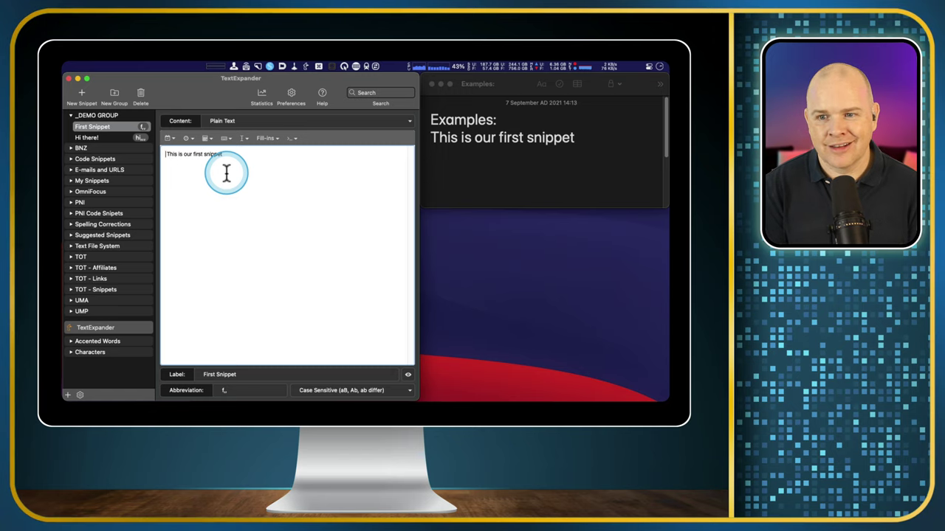
{"action": "left_click", "coordinate": [223, 175]}
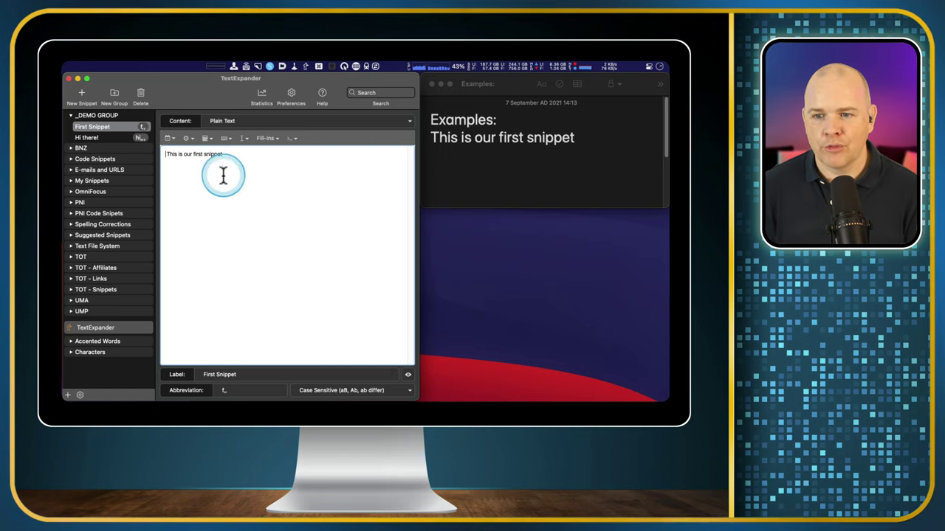
{"action": "left_click", "coordinate": [175, 144]}
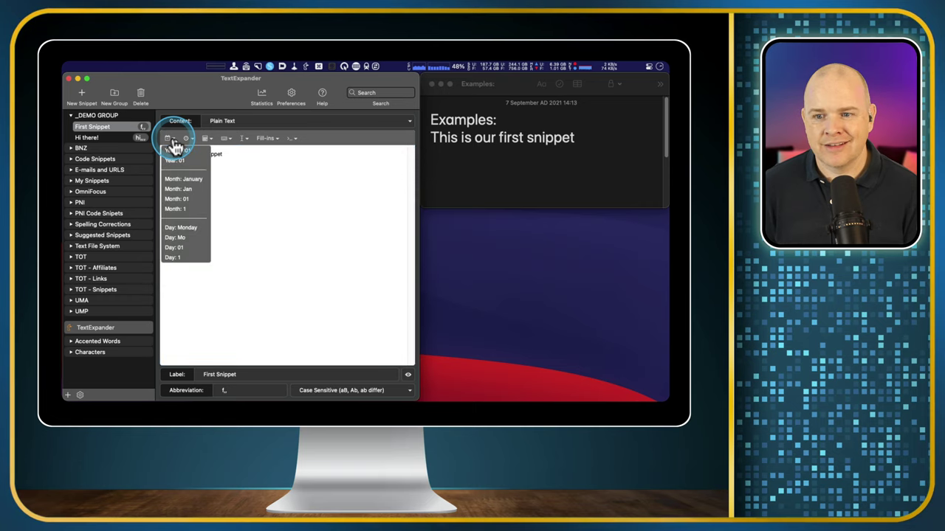
{"action": "left_click", "coordinate": [185, 248]}
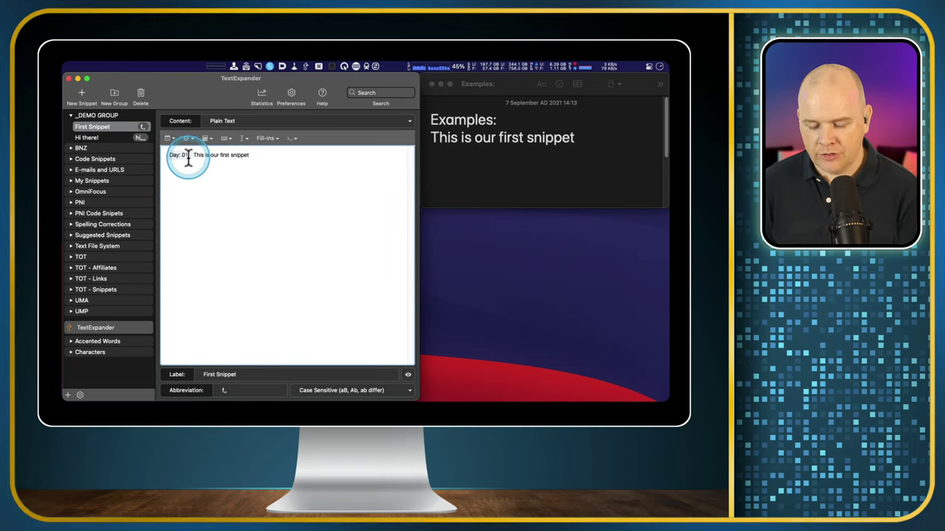
{"action": "left_click", "coordinate": [172, 139]}
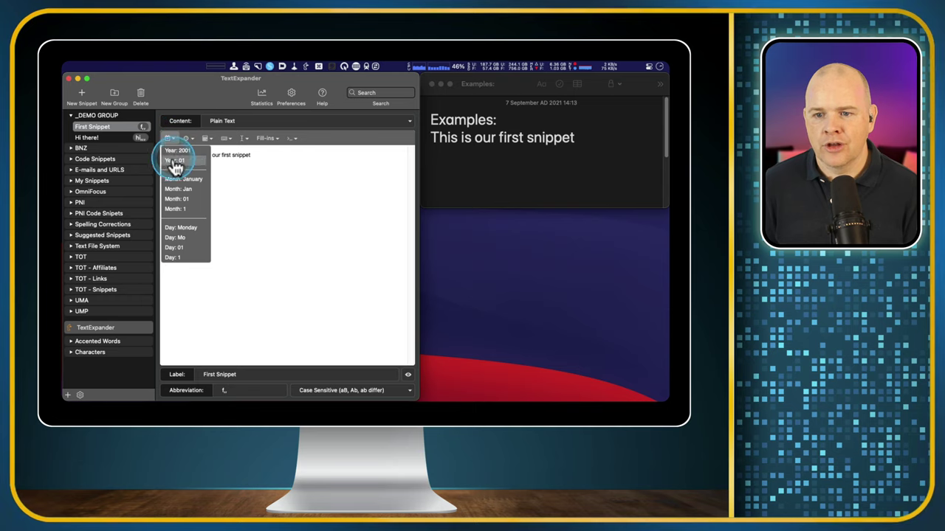
{"action": "left_click", "coordinate": [177, 190]}
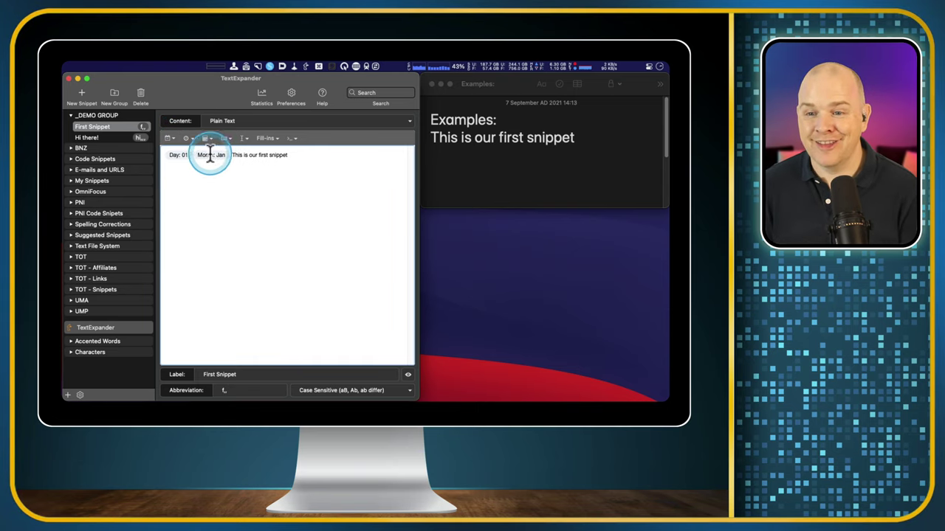
Insert the Day: Monday date macro at the very start of the snippet content.
{"action": "left_click", "coordinate": [169, 140]}
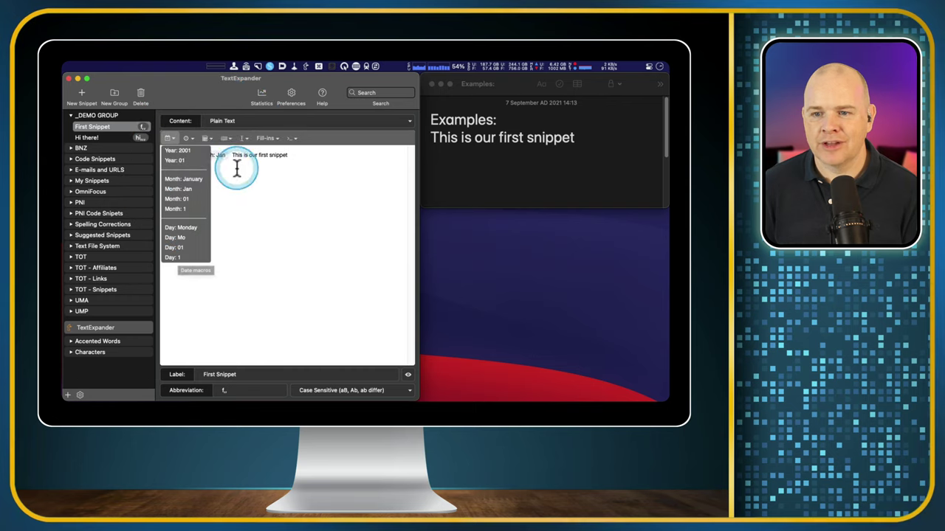
{"action": "left_click", "coordinate": [224, 155]}
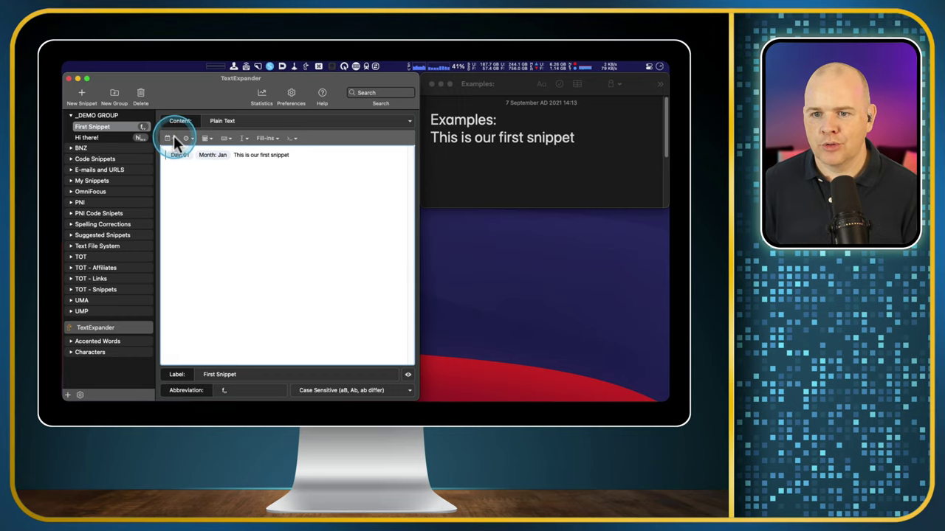
{"action": "left_click", "coordinate": [170, 138]}
{"action": "left_click", "coordinate": [184, 229]}
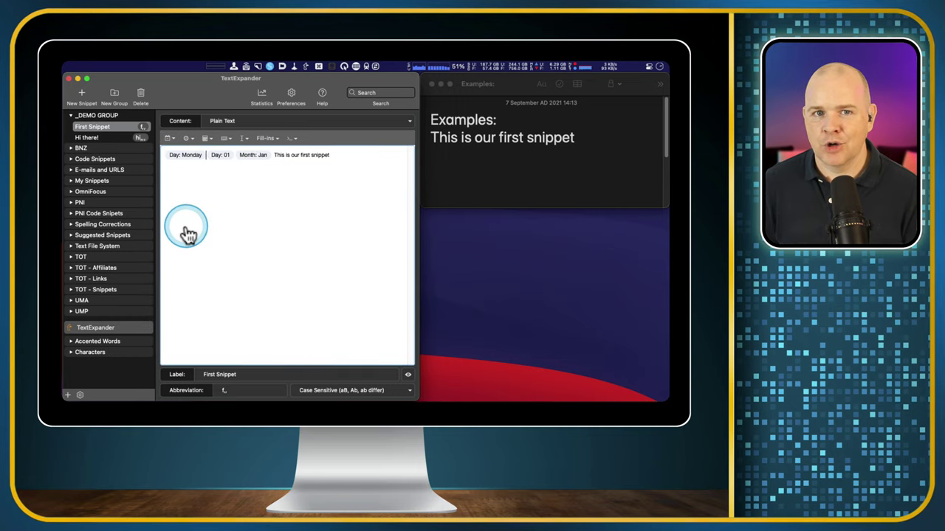
Insert the Year: 2001 date macro after the month, followed by a hyphen before the snippet text.
{"action": "left_click", "coordinate": [256, 163]}
{"action": "left_click", "coordinate": [170, 138]}
{"action": "left_click", "coordinate": [181, 176]}
{"action": "left_click", "coordinate": [473, 222]}
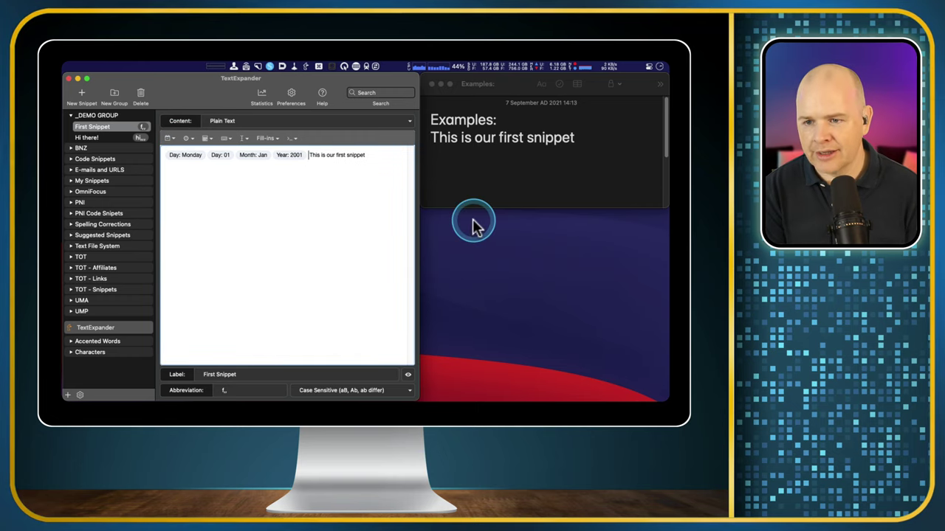
Expand the snippet with "f,," on a new line after the existing text in the Examples note.
{"action": "left_click", "coordinate": [547, 156]}
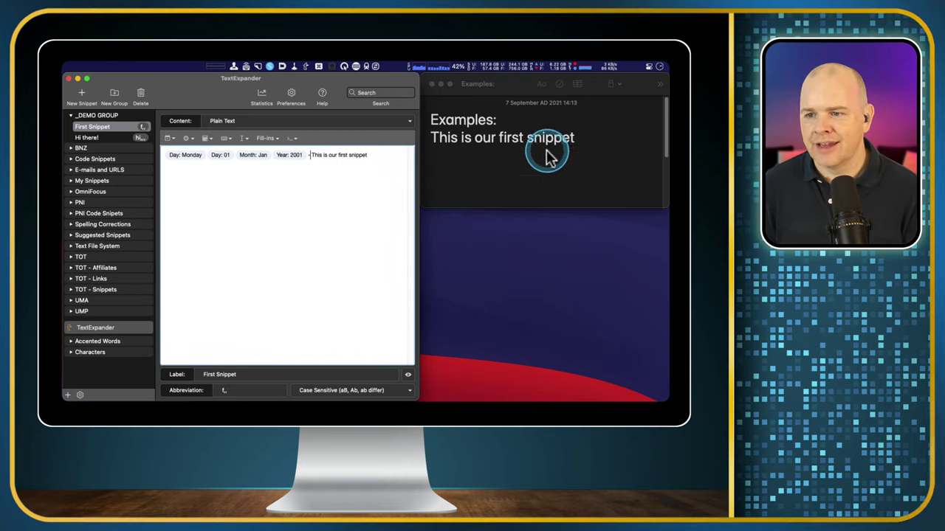
{"action": "left_click", "coordinate": [586, 142]}
{"action": "key", "text": "Return"}
{"action": "type", "text": "f,,"}
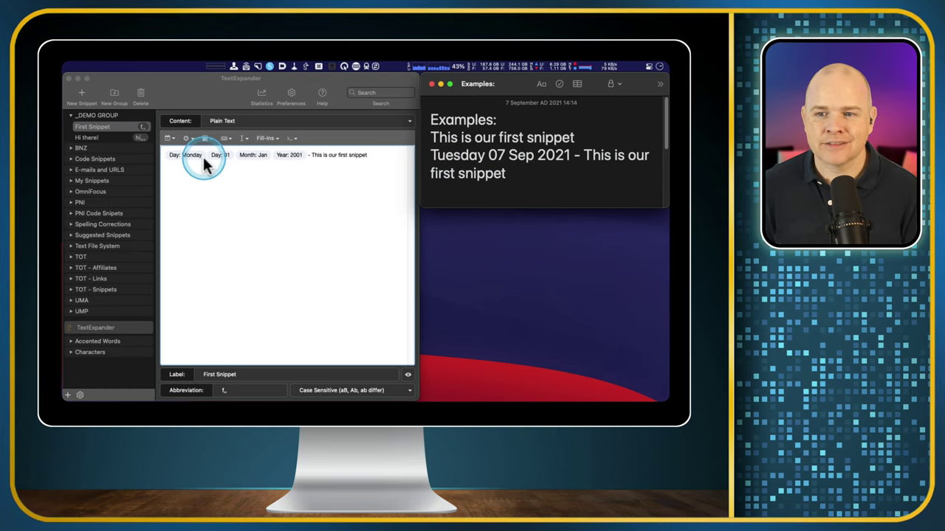
Examine the time macros, the date and time calculation options and the keyboard macros offered for the snippet content.
{"action": "left_click", "coordinate": [191, 137]}
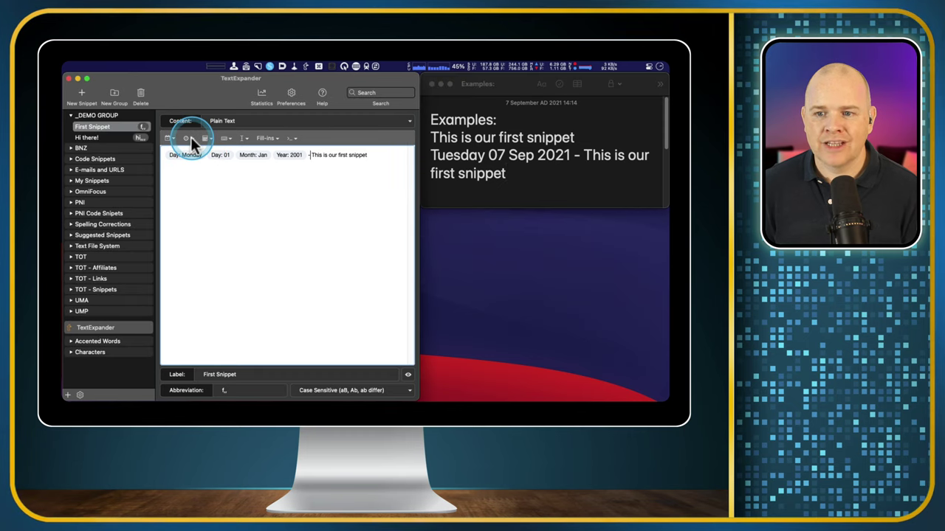
{"action": "left_click", "coordinate": [192, 138]}
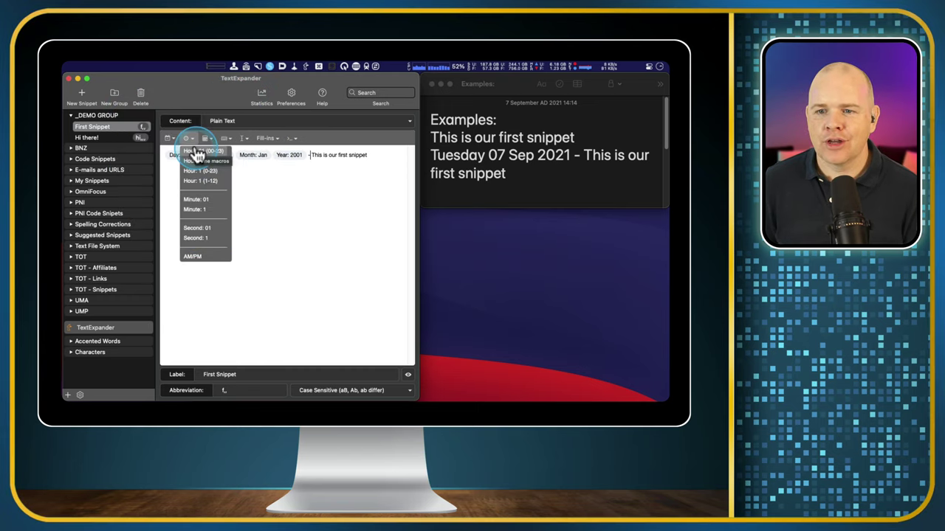
{"action": "left_click", "coordinate": [191, 138]}
{"action": "left_click", "coordinate": [196, 141]}
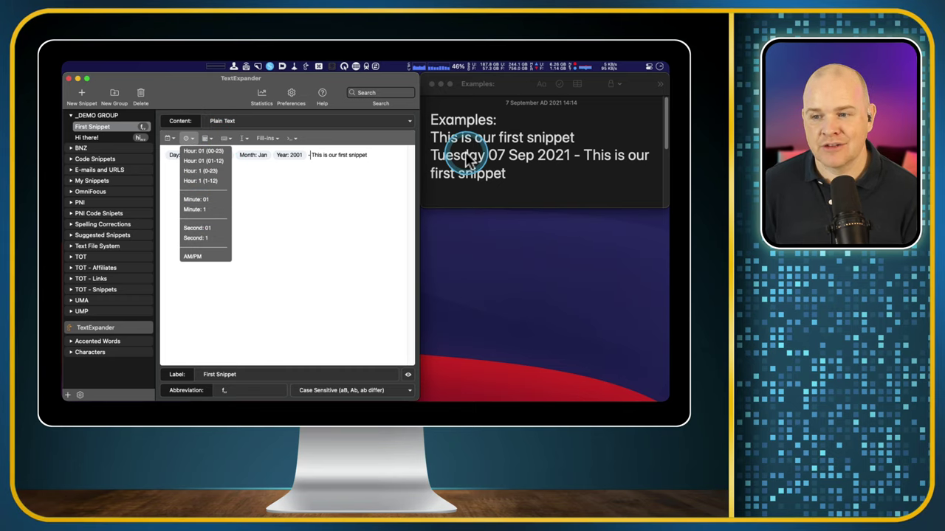
{"action": "left_click", "coordinate": [324, 198]}
{"action": "left_click", "coordinate": [210, 140]}
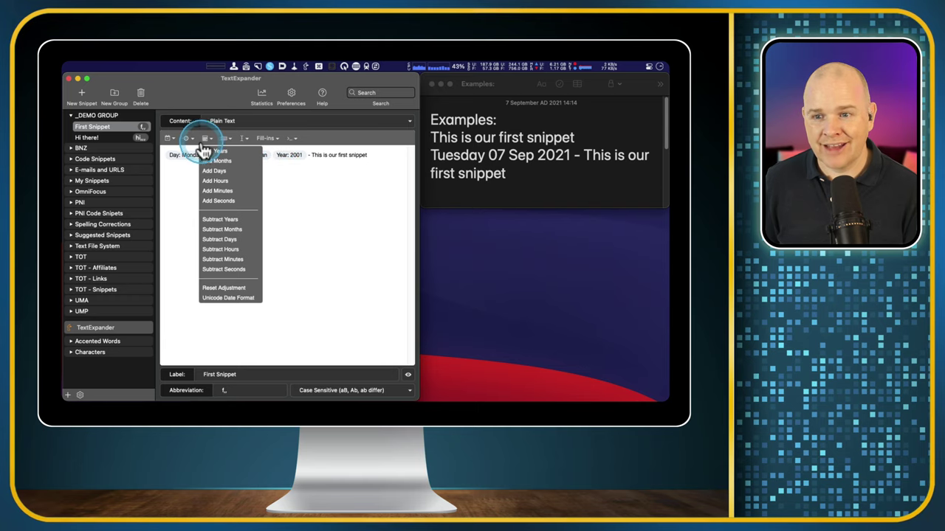
{"action": "left_click", "coordinate": [296, 166]}
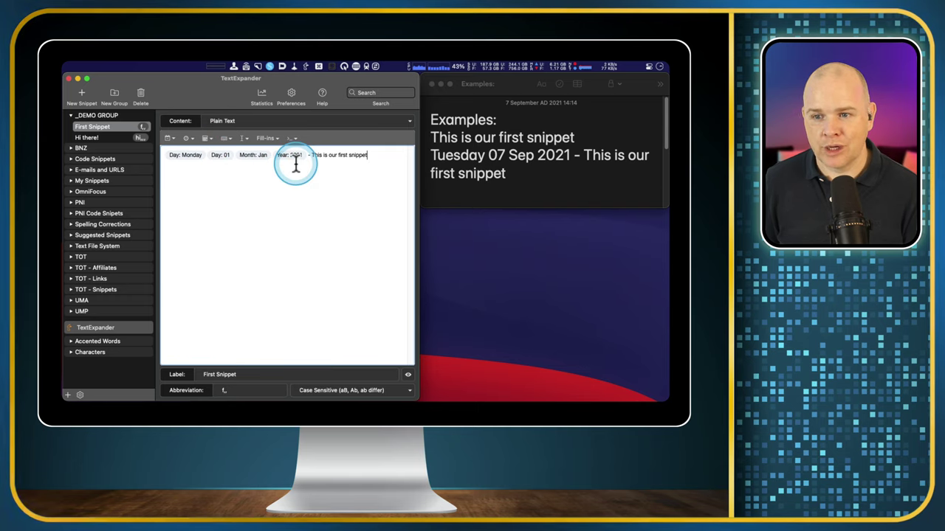
{"action": "left_click", "coordinate": [230, 142]}
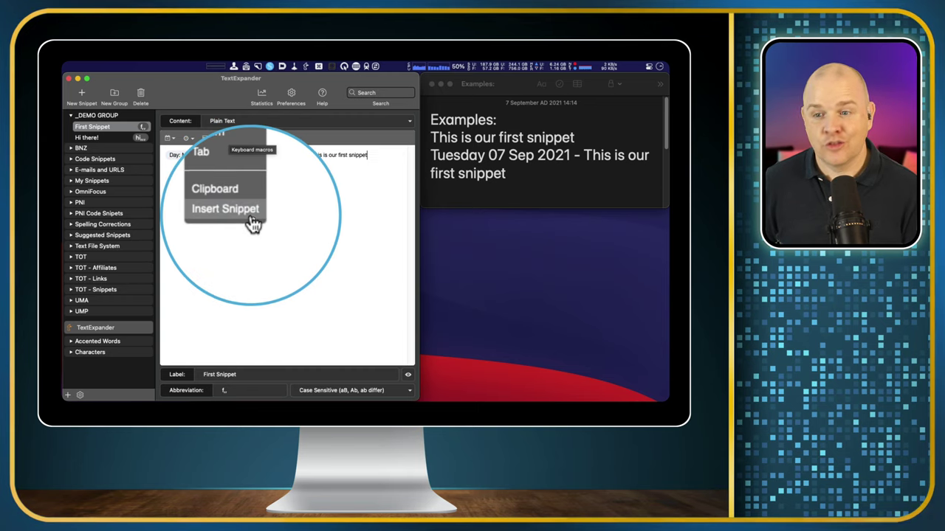
{"action": "left_click", "coordinate": [263, 150]}
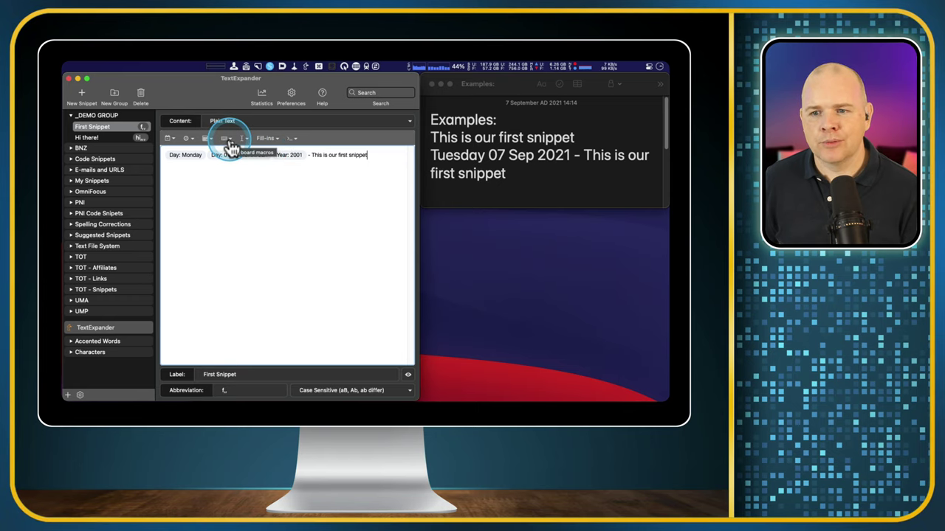
{"action": "left_click", "coordinate": [228, 141]}
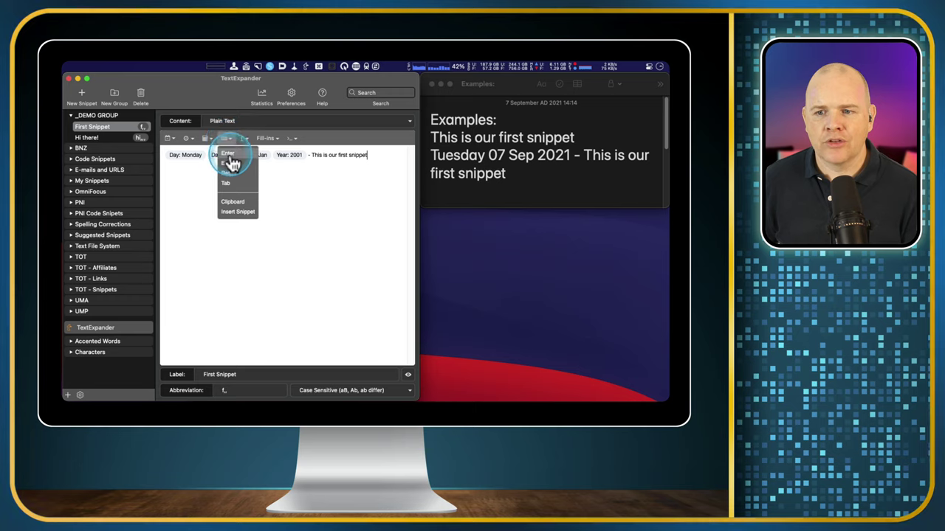
{"action": "left_click", "coordinate": [310, 195]}
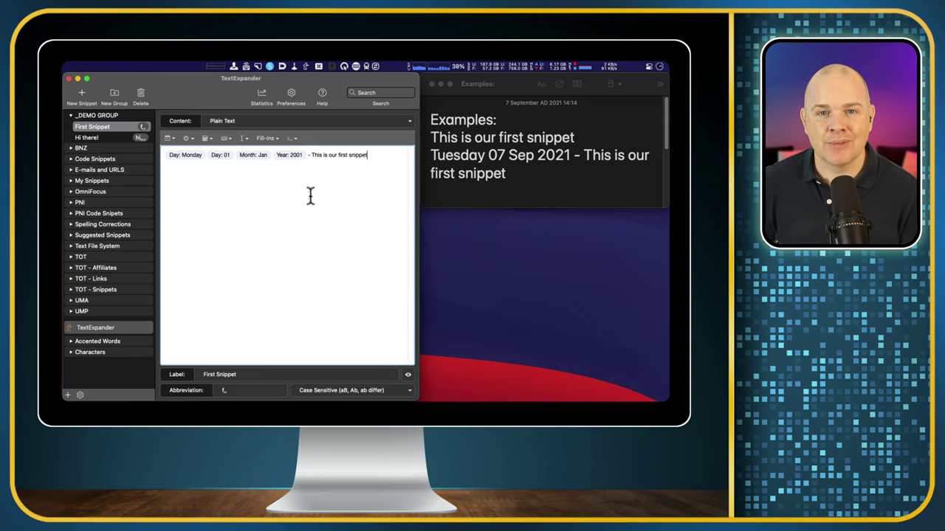
Show the sample e-mail address in the Examples note and place a blank e-mail draft directly beneath the note.
{"action": "left_click_drag", "start_coordinate": [344, 186], "coordinate": [568, 196]}
{"action": "scroll", "coordinate": [563, 190], "scroll_direction": "down", "scroll_amount": 5}
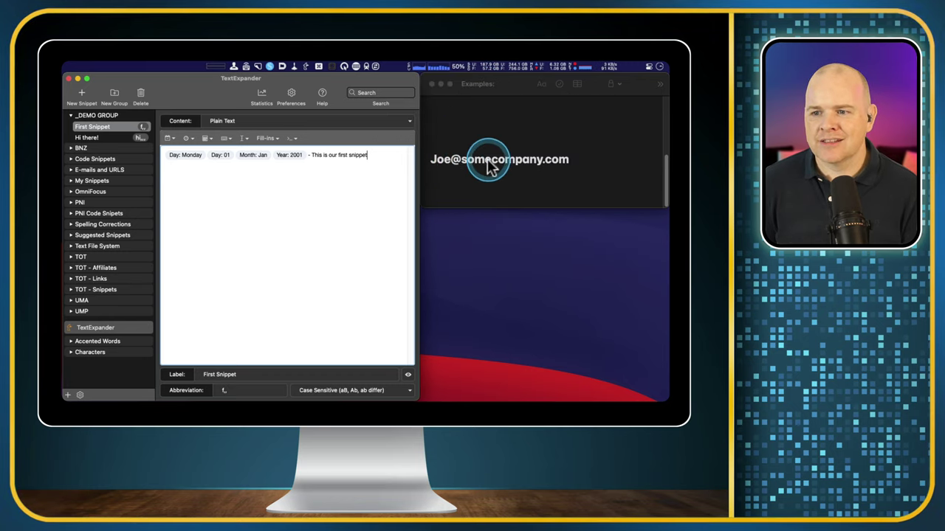
{"action": "left_click", "coordinate": [395, 164]}
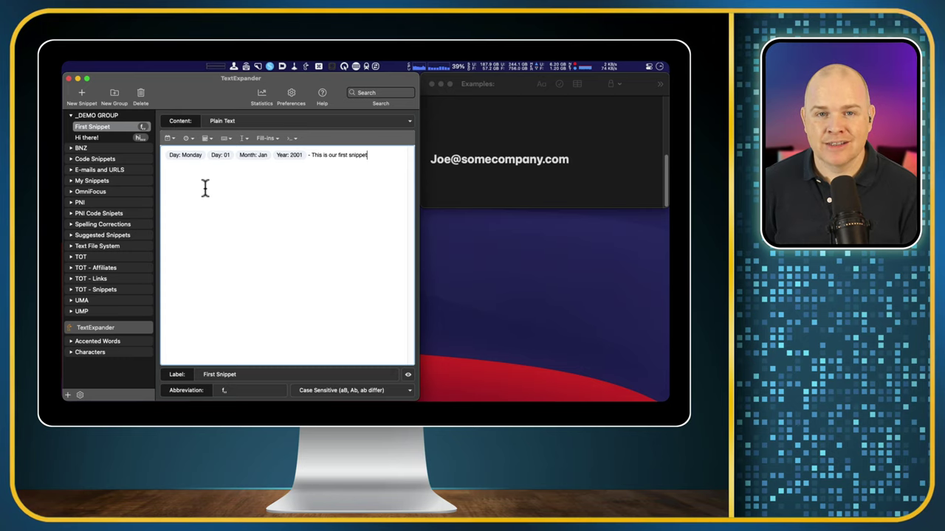
{"action": "left_click", "coordinate": [324, 217]}
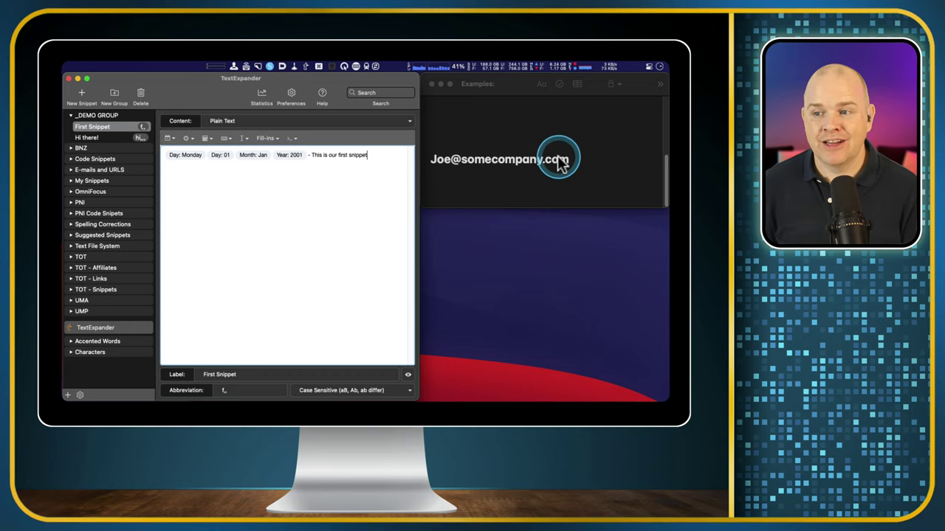
{"action": "left_click_drag", "start_coordinate": [490, 414], "coordinate": [479, 212]}
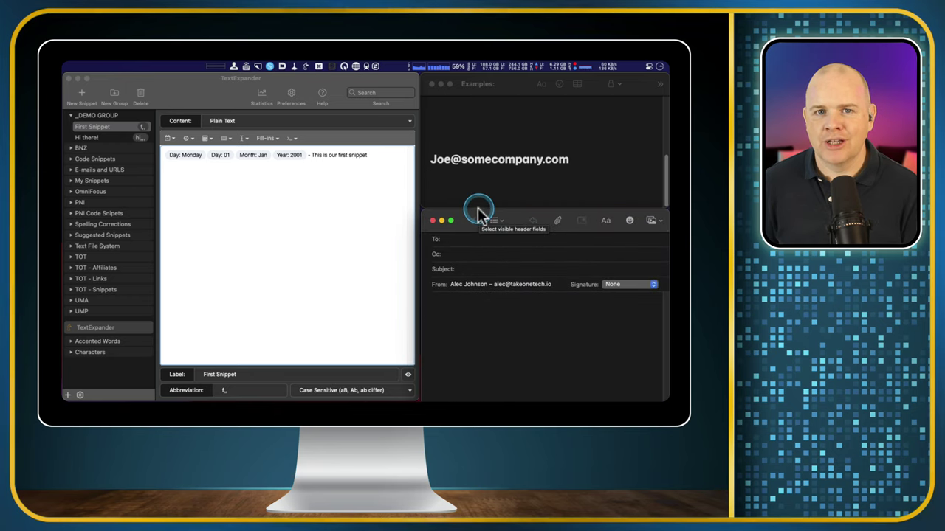
{"action": "left_click", "coordinate": [452, 240]}
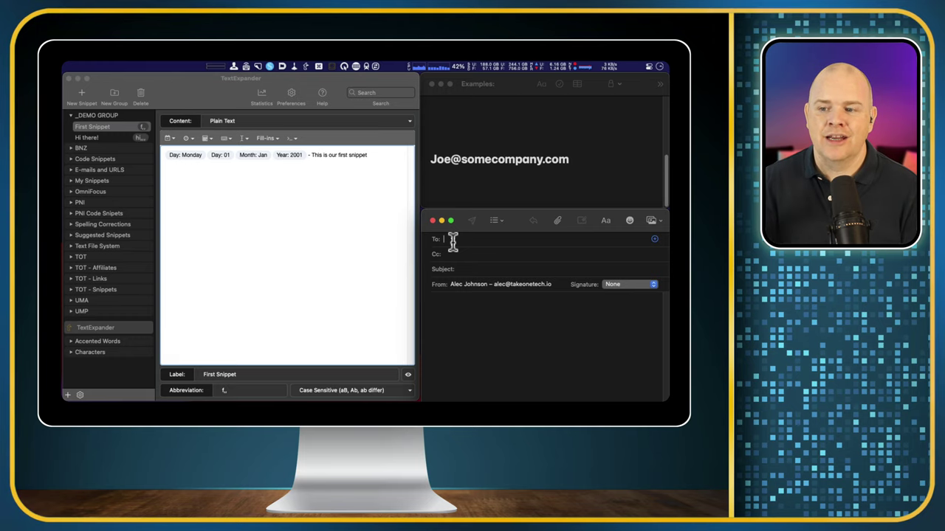
{"action": "left_click", "coordinate": [438, 312]}
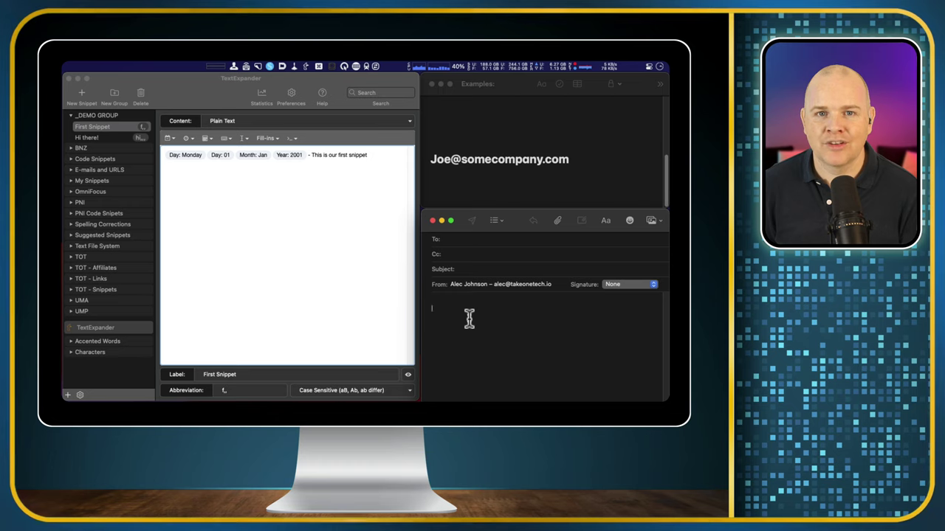
{"action": "left_click", "coordinate": [266, 203]}
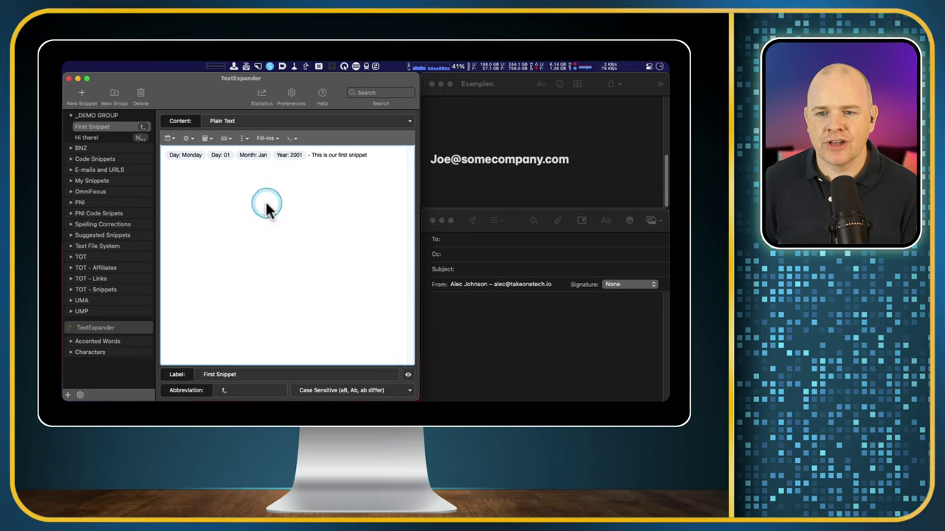
Create a new snippet in _DEMO GROUP labelled "Company Info Mail" with the abbreviation "mail,,".
{"action": "left_click", "coordinate": [67, 394]}
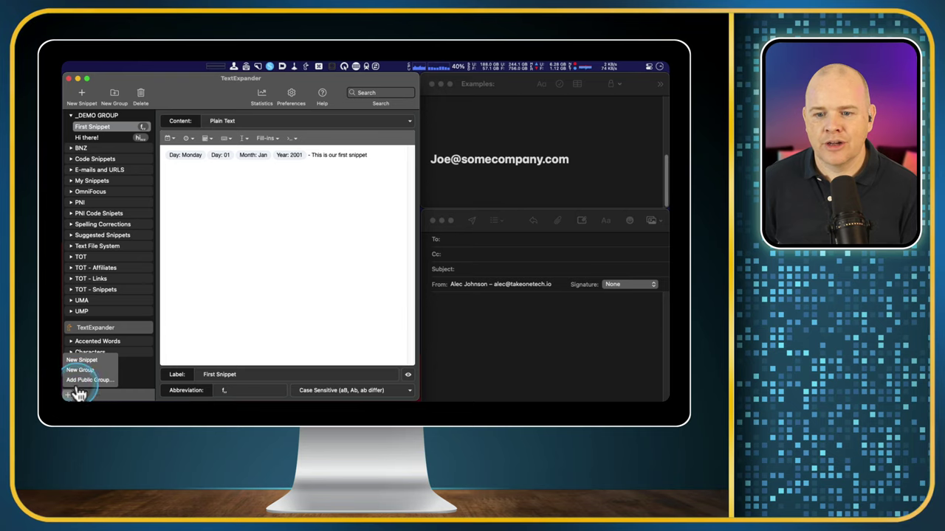
{"action": "left_click", "coordinate": [81, 360]}
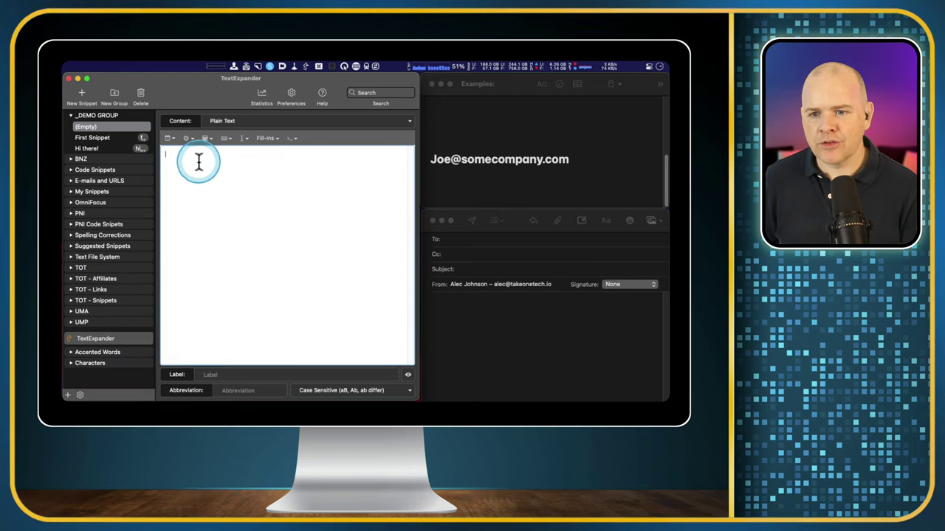
{"action": "left_click", "coordinate": [223, 375]}
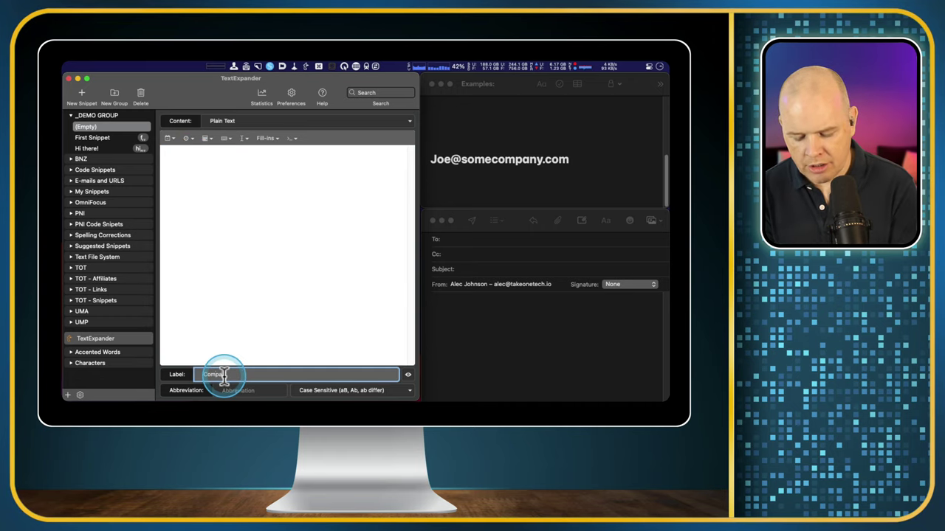
{"action": "type", "text": "Company Info Mail"}
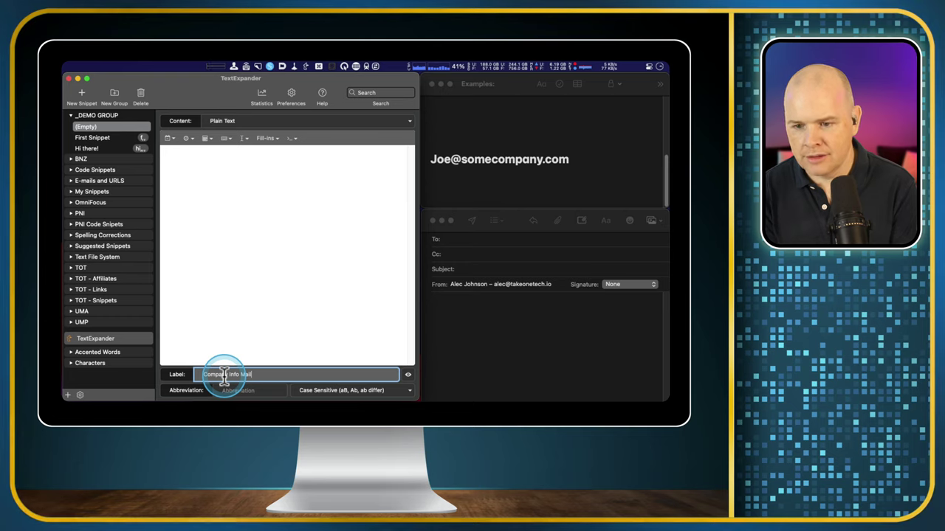
{"action": "left_click", "coordinate": [230, 390]}
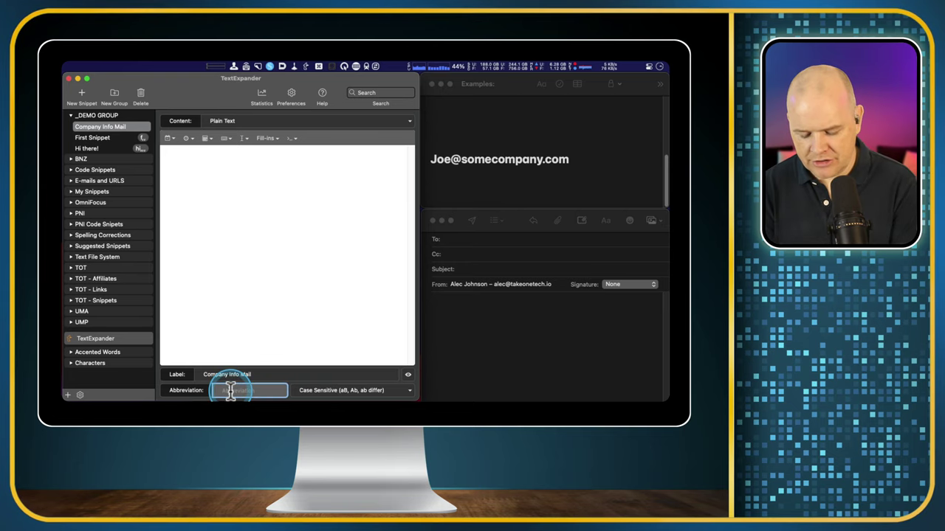
{"action": "type", "text": "mail,,"}
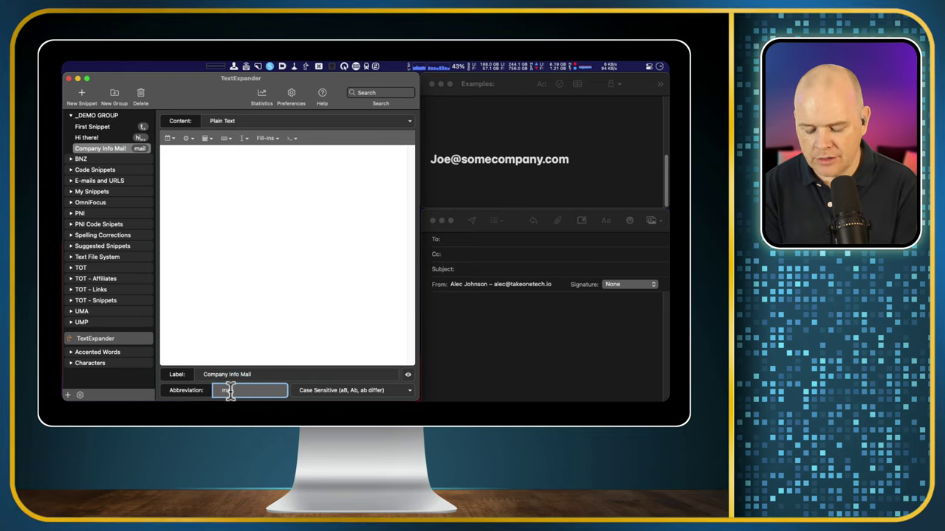
{"action": "left_click", "coordinate": [236, 338]}
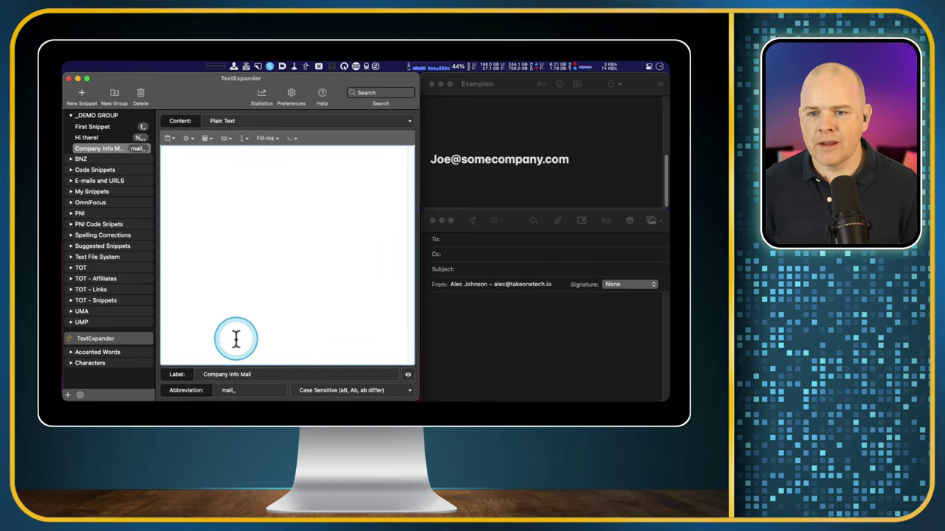
Select the sample e-mail address in the Examples note and place the cursor in the draft's To field.
{"action": "left_click", "coordinate": [174, 155]}
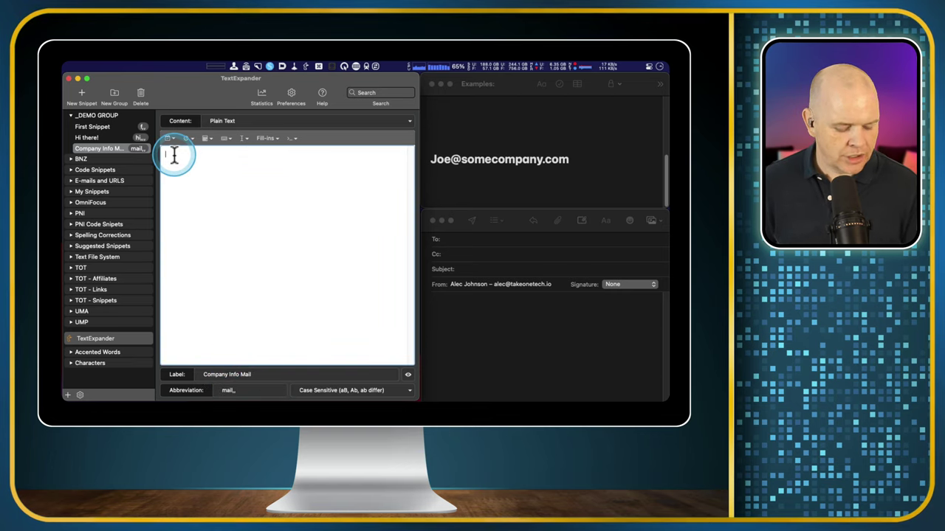
{"action": "left_click", "coordinate": [229, 152]}
{"action": "left_click", "coordinate": [167, 162]}
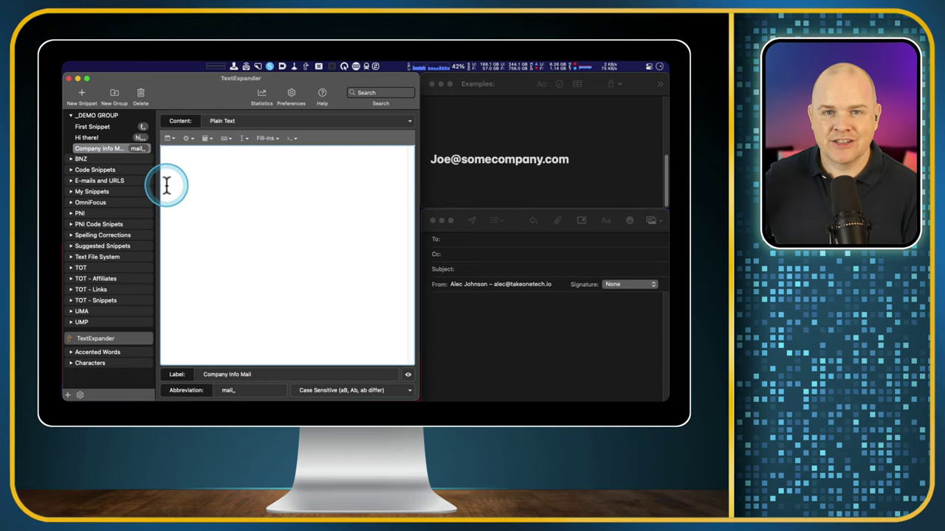
{"action": "left_click", "coordinate": [576, 159]}
{"action": "left_click_drag", "start_coordinate": [575, 159], "coordinate": [422, 156]}
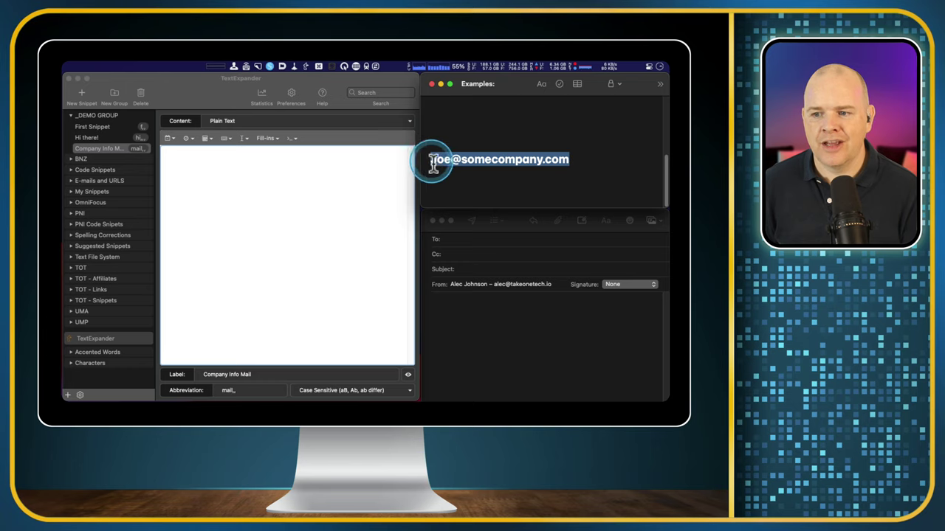
{"action": "left_click", "coordinate": [466, 240]}
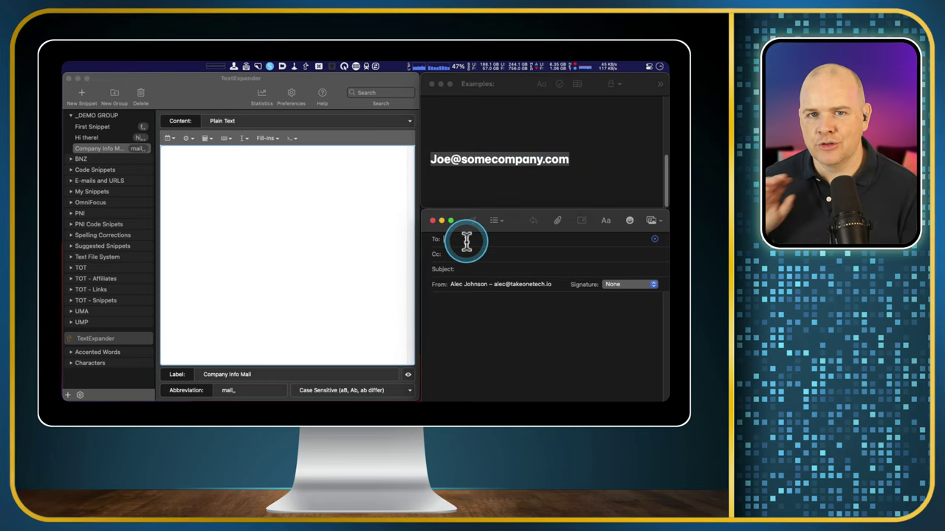
Insert the Clipboard macro at the start of the Company Info Mail snippet content.
{"action": "left_click", "coordinate": [166, 166]}
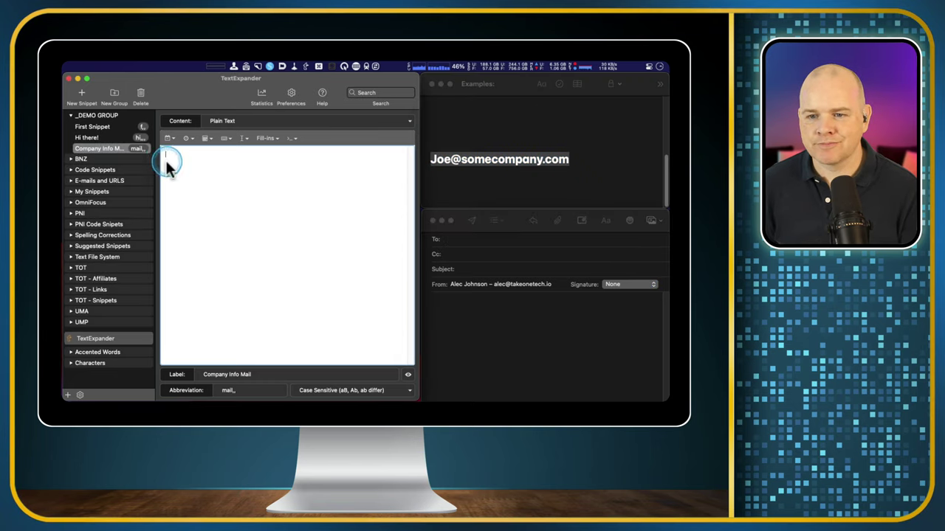
{"action": "left_click", "coordinate": [231, 146]}
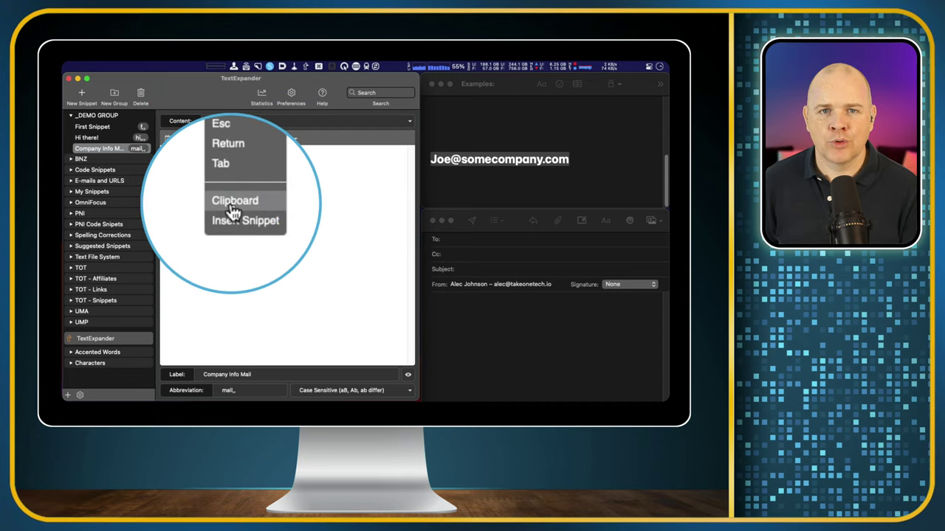
{"action": "left_click", "coordinate": [232, 212]}
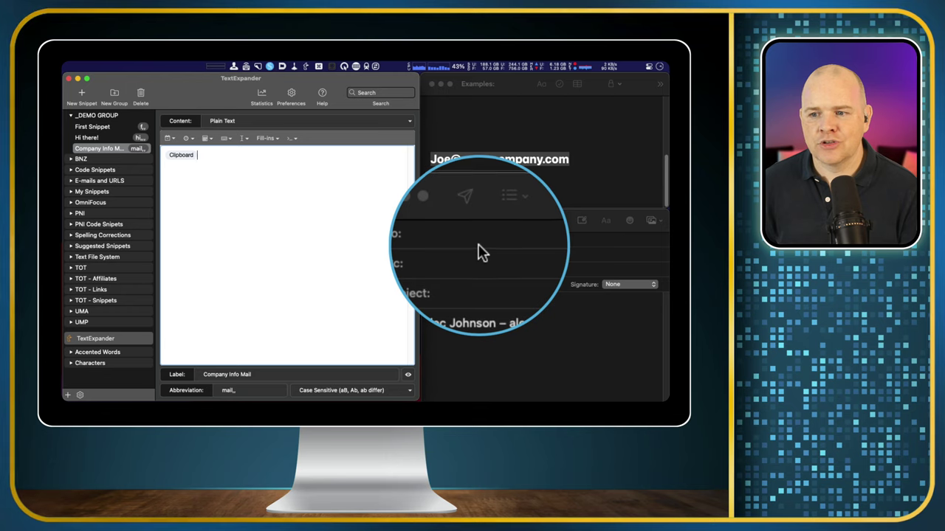
Add two Tab macros after the Clipboard macro so the expansion moves from the To field past Cc to Subject.
{"action": "left_click", "coordinate": [443, 245]}
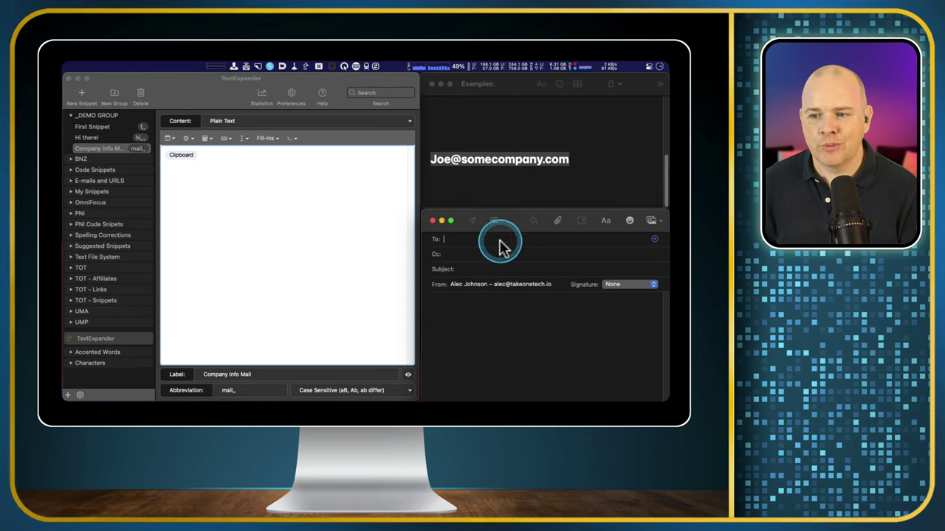
{"action": "left_click", "coordinate": [216, 164]}
{"action": "left_click", "coordinate": [458, 255]}
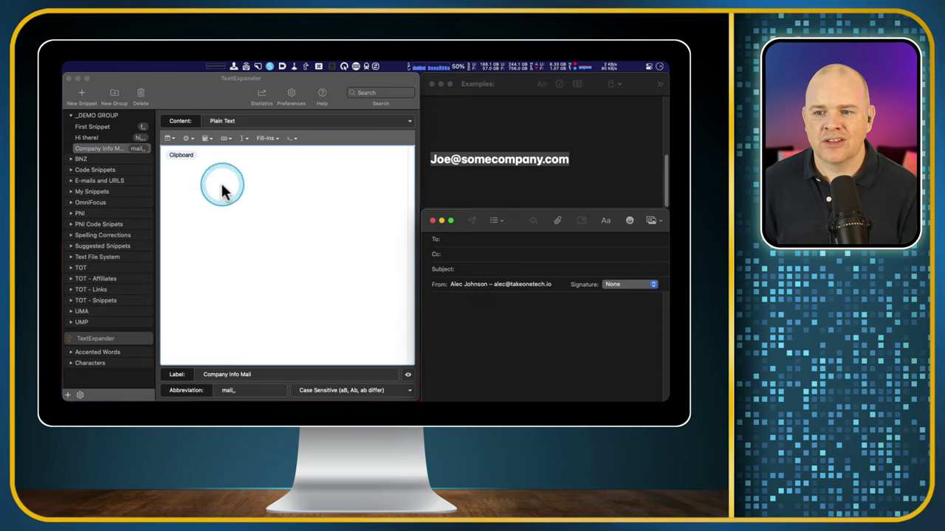
{"action": "left_click", "coordinate": [227, 159]}
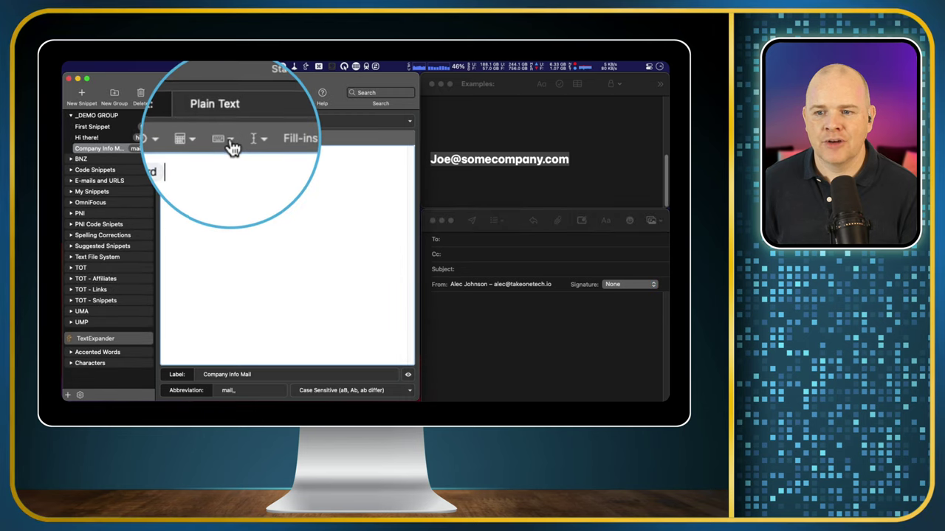
{"action": "left_click", "coordinate": [232, 148]}
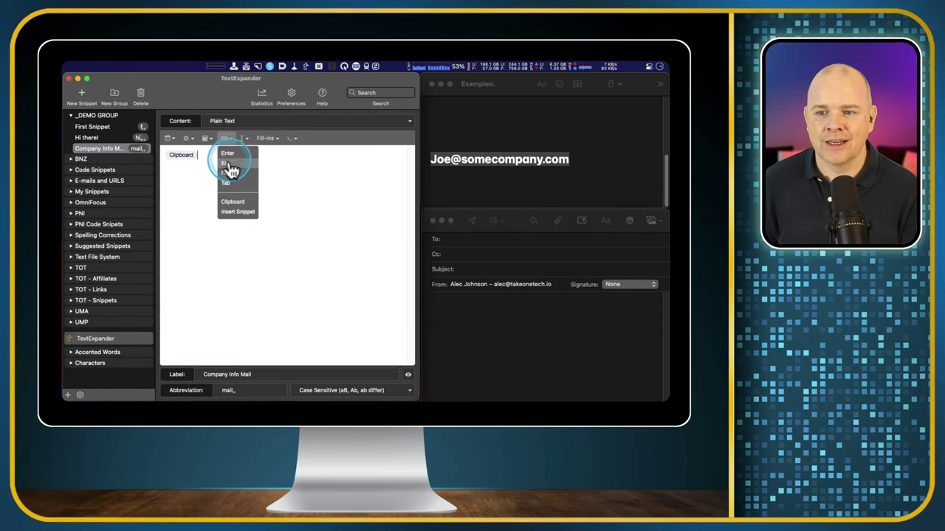
{"action": "left_click", "coordinate": [233, 178]}
{"action": "left_click", "coordinate": [229, 141]}
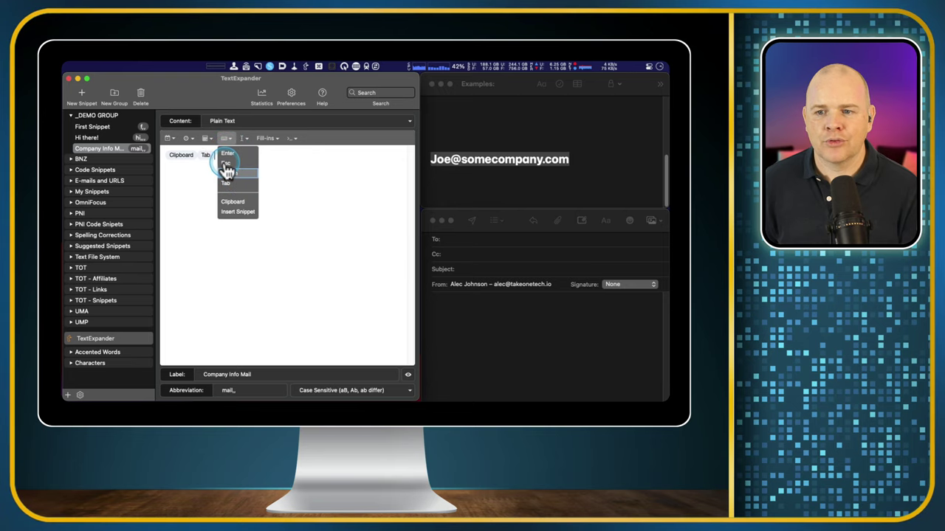
{"action": "left_click", "coordinate": [229, 185]}
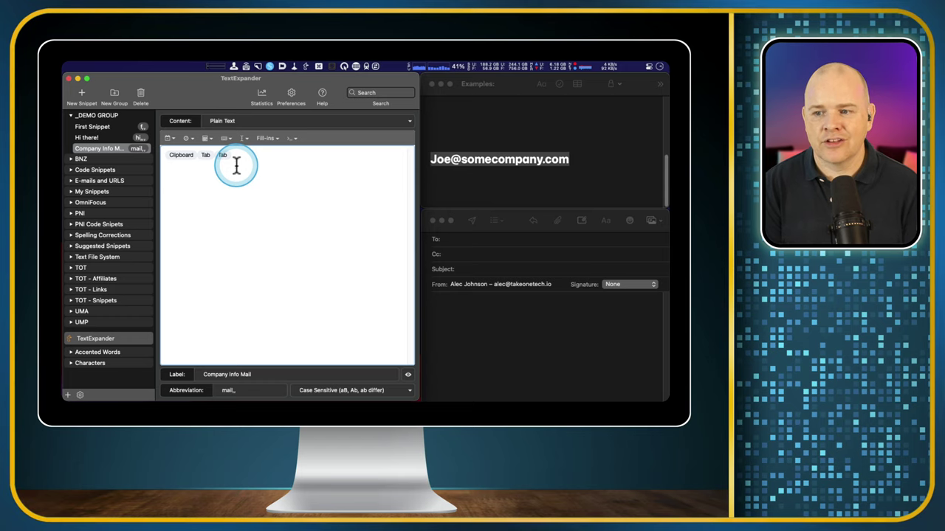
Enter the subject text "Here is the company info you requested" on a new line with a Tab macro after it, and "Hi" beneath.
{"action": "left_click", "coordinate": [236, 166]}
{"action": "key", "text": "Return"}
{"action": "type", "text": "Here is the company info you requeste"}
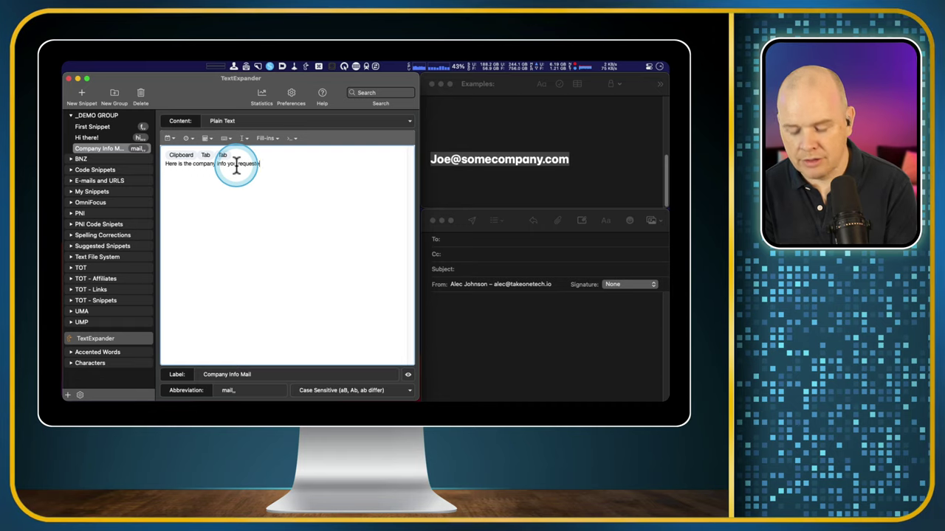
{"action": "type", "text": "."}
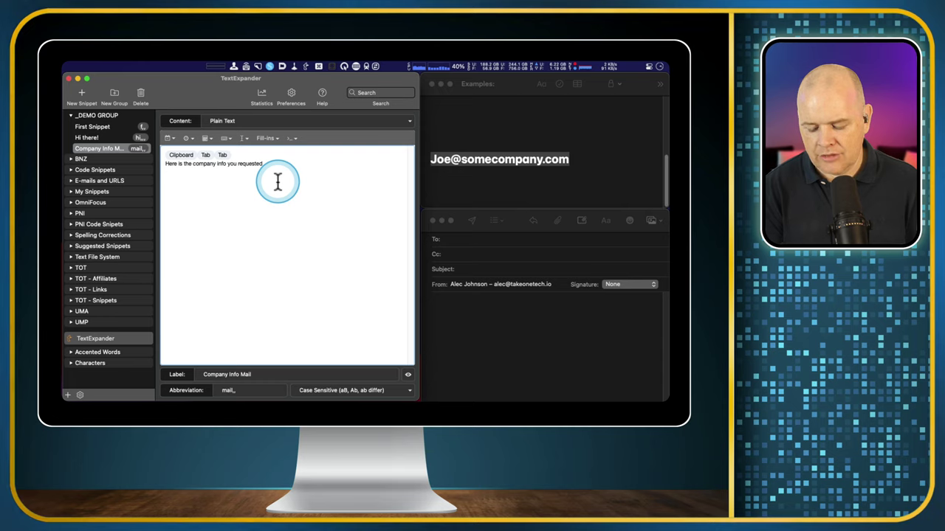
{"action": "left_click", "coordinate": [230, 142]}
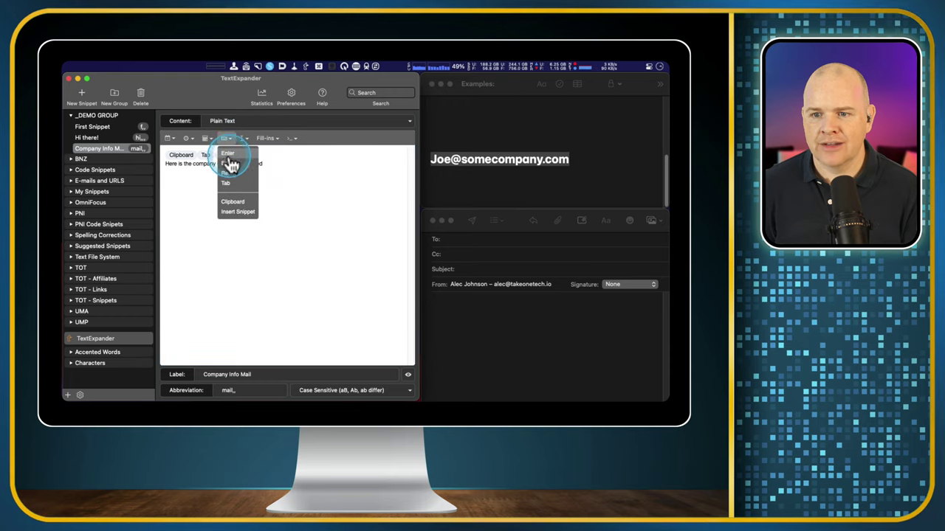
{"action": "left_click", "coordinate": [226, 183]}
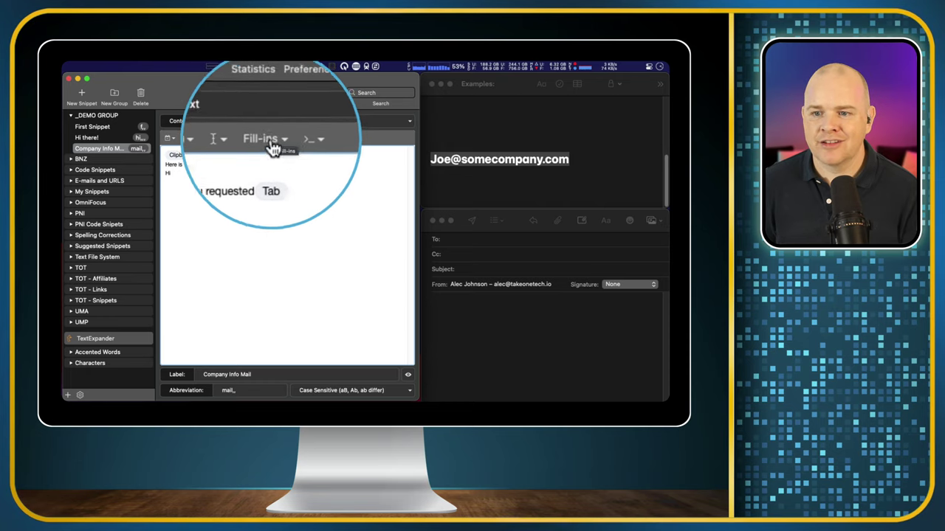
Insert a Single Line Field fill-in called Name after "Hi" with width 20, followed by a comma.
{"action": "left_click", "coordinate": [278, 145]}
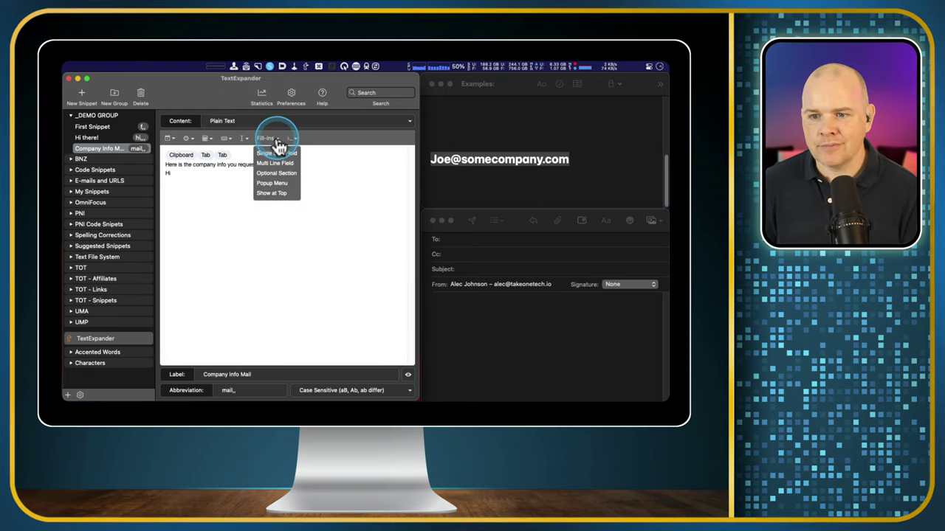
{"action": "left_click", "coordinate": [293, 174]}
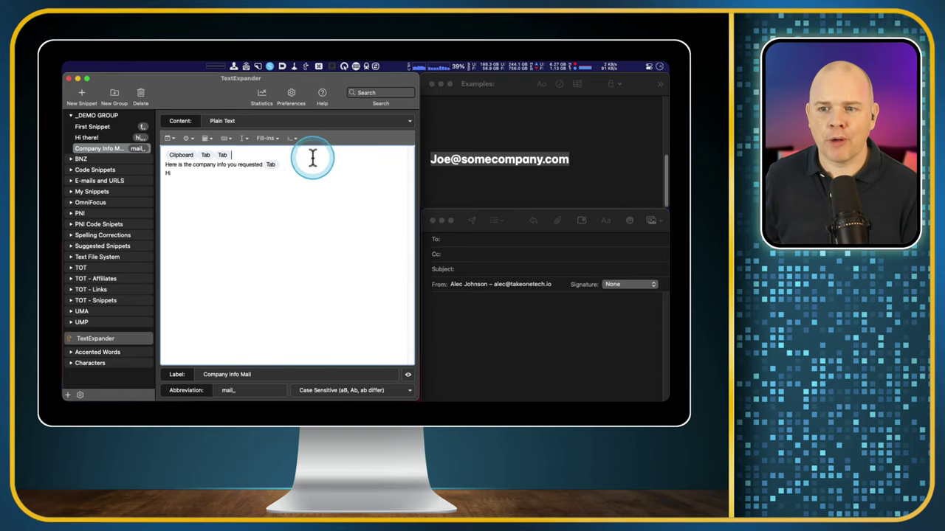
{"action": "left_click", "coordinate": [246, 226]}
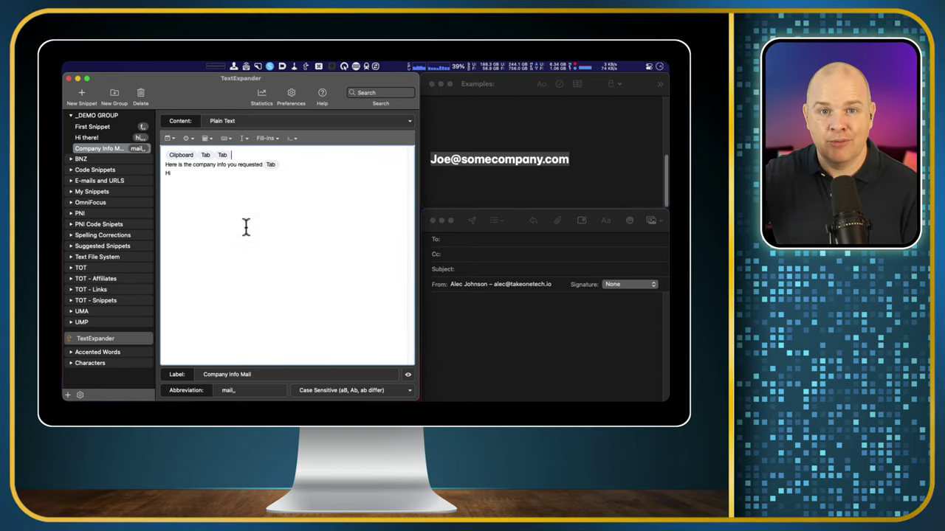
{"action": "mouse_move", "coordinate": [246, 226]}
{"action": "left_mouse_down"}
{"action": "mouse_move", "coordinate": [246, 185]}
{"action": "mouse_move", "coordinate": [237, 177]}
{"action": "mouse_move", "coordinate": [253, 169]}
{"action": "left_mouse_up"}
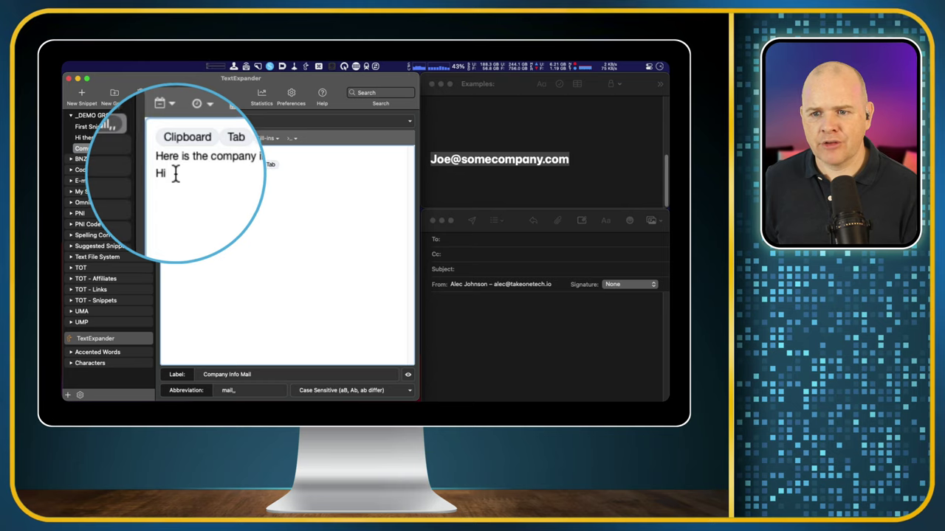
{"action": "left_click", "coordinate": [277, 144]}
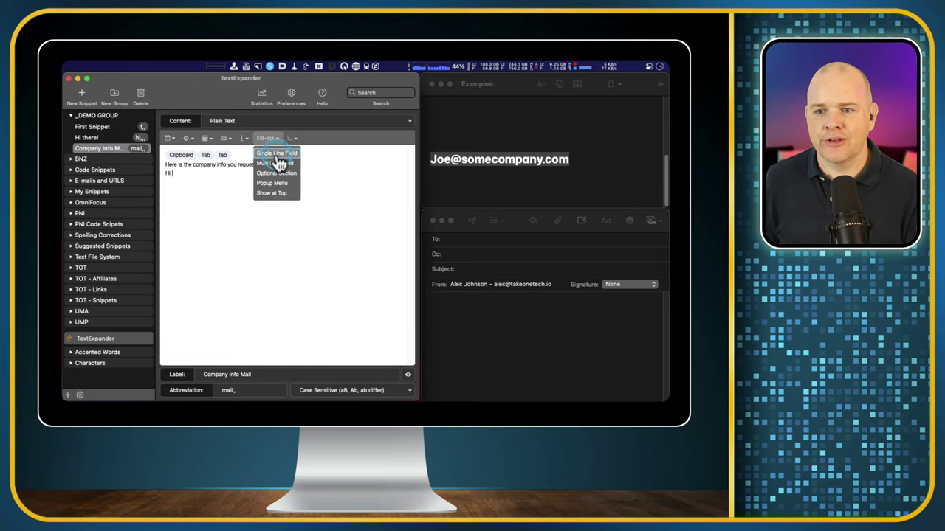
{"action": "left_click", "coordinate": [276, 154]}
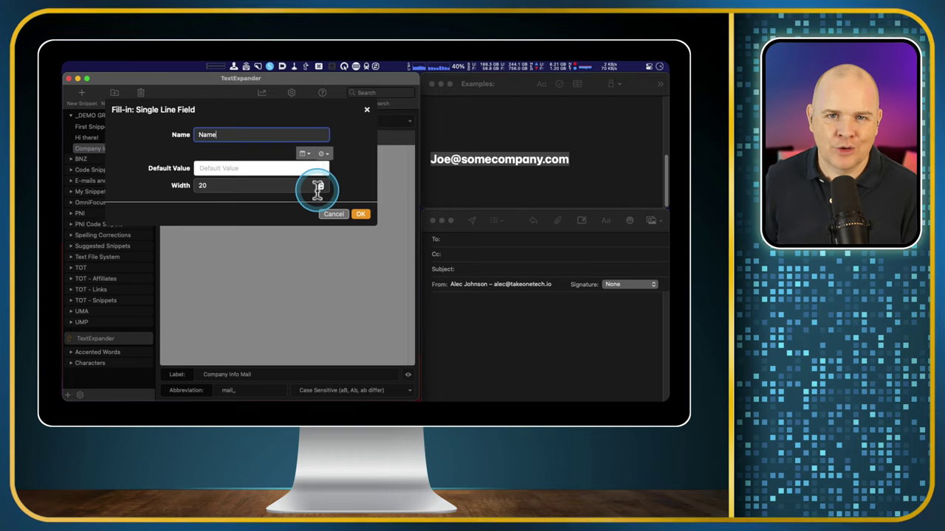
{"action": "left_click", "coordinate": [361, 216]}
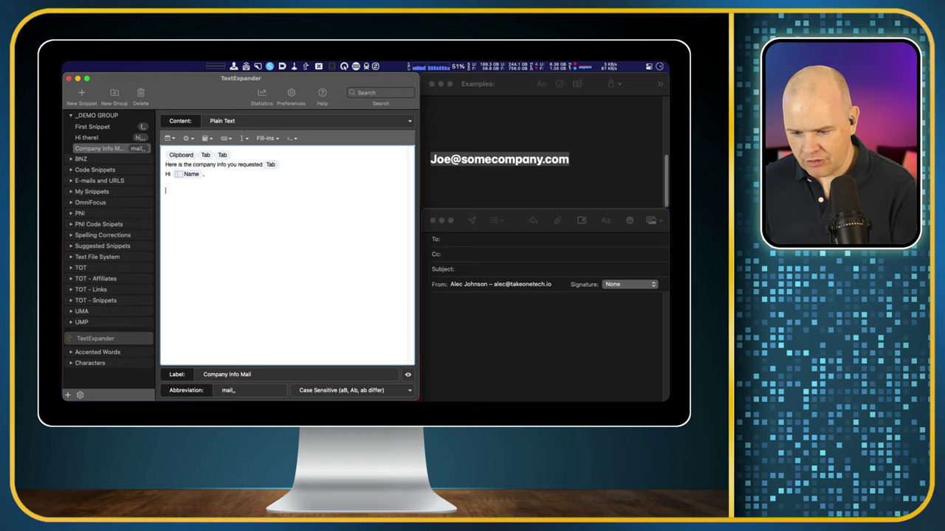
Add three Lorem ipsum placeholder paragraphs below the greeting, with a blank line after the first.
{"action": "left_click", "coordinate": [194, 199]}
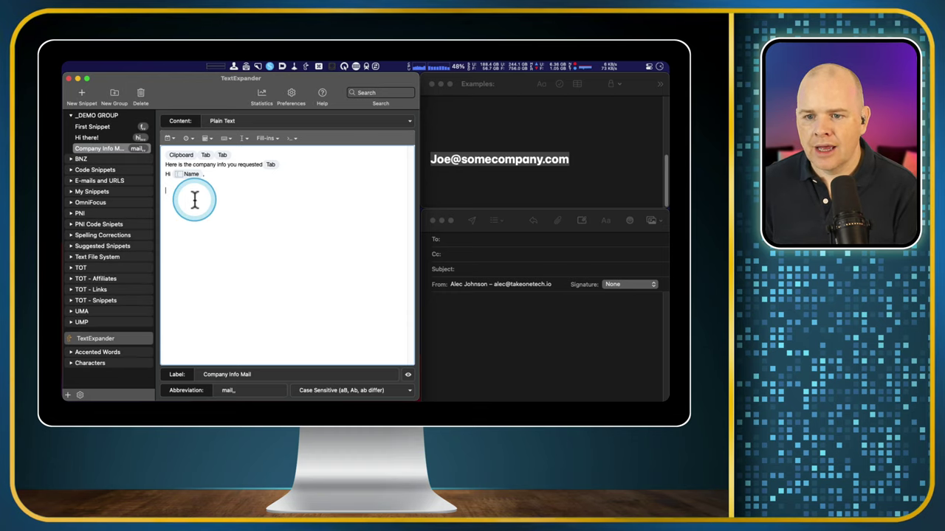
{"action": "type", "text": "Lorem ipsum dolor sit amet, consectetur adipiscing elit, sed do eiusmod tempor incididunt ut labore et dolore magna aliqua. Ut enim ad minim veniam, quis nostrud exercitation ullamco laboris nisi ut aliquip ex ea commodo consequat. Duis aute irure dolor in reprehenderit in voluptate velit esse cillum dolore eu fugiat nulla pariatur. Excepteur sint occaecat cupidatat non proident, sunt in culpa qui officia deserunt mollit anim id est laborum."}
{"action": "type", "text": "Lorem ipsum dolor sit amet, consectetur adipiscing elit, sed do eiusmod tempor incididunt ut labore et dolore magna aliqua. Ut enim ad minim veniam, quis nostrud exercitation ullamco laboris nisi ut aliquip ex ea commodo consequat. Duis aute irure dolor in reprehenderit in voluptate velit esse cillum dolore eu fugiat nulla pariatur. Excepteur sint occaecat cupidatat non proident, sunt in culpa qui officia deserunt mollit anim id est laborum."}
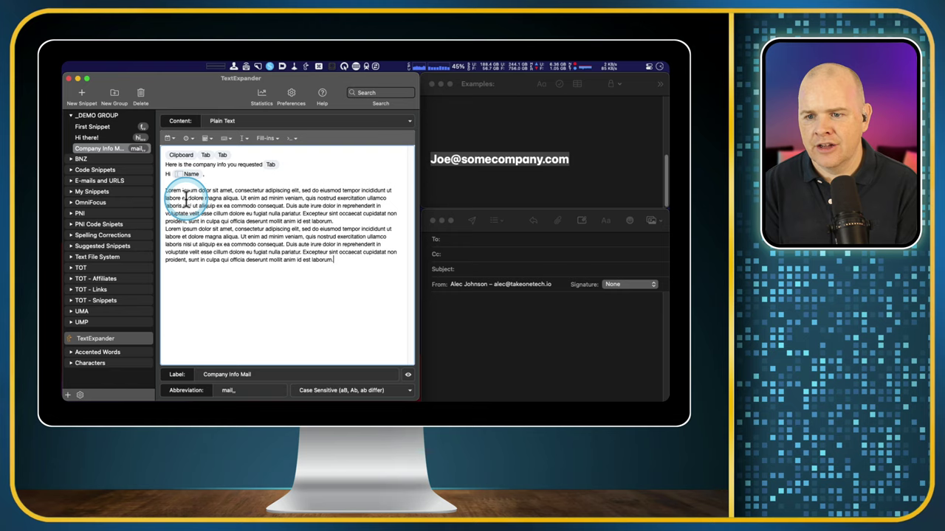
{"action": "key", "text": "Return"}
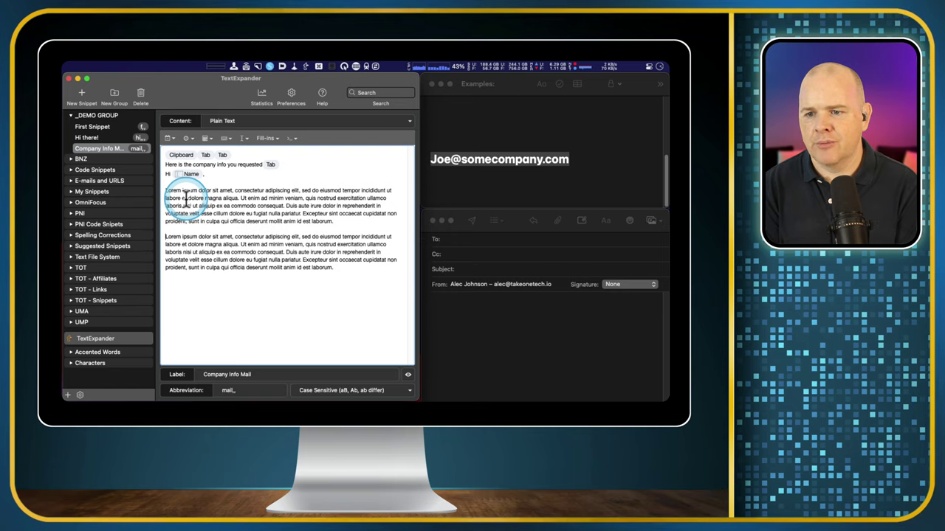
{"action": "type", "text": "Lorem ipsum dolor sit amet, consectetur adipiscing elit, sed do eiusmod tempor incididunt ut labore et dolore magna aliqua. Ut enim ad minim veniam, quis nostrud exercitation ullamco laboris nisi ut aliquip ex ea commodo consequat. Duis aute irure dolor in reprehenderit in voluptate velit esse cillum dolore eu fugiat nulla pariatur. Excepteur sint occaecat cupidatat non proident, sunt in culpa qui officia deserunt mollit anim id est laborum."}
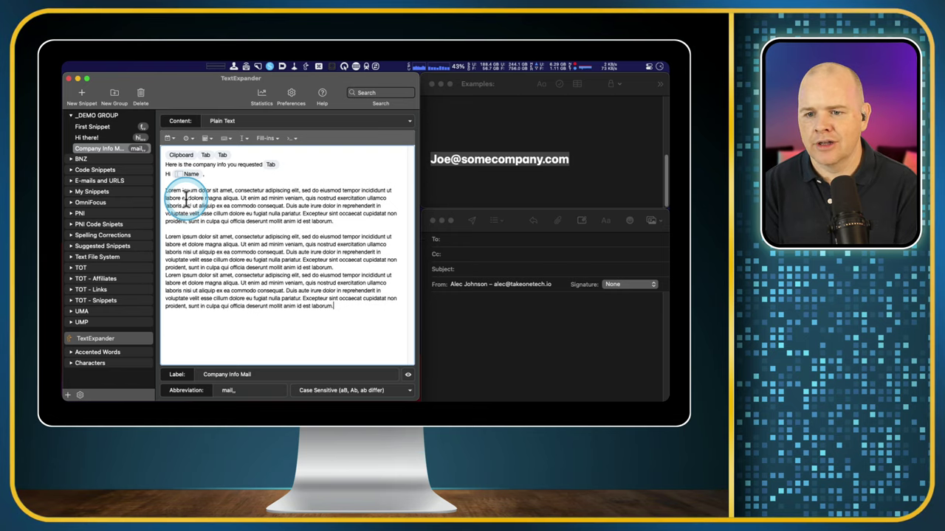
Insert a blank line before the third Lorem ipsum paragraph and close the mail with "Have a great day," and the sender's first name.
{"action": "key", "text": "Return"}
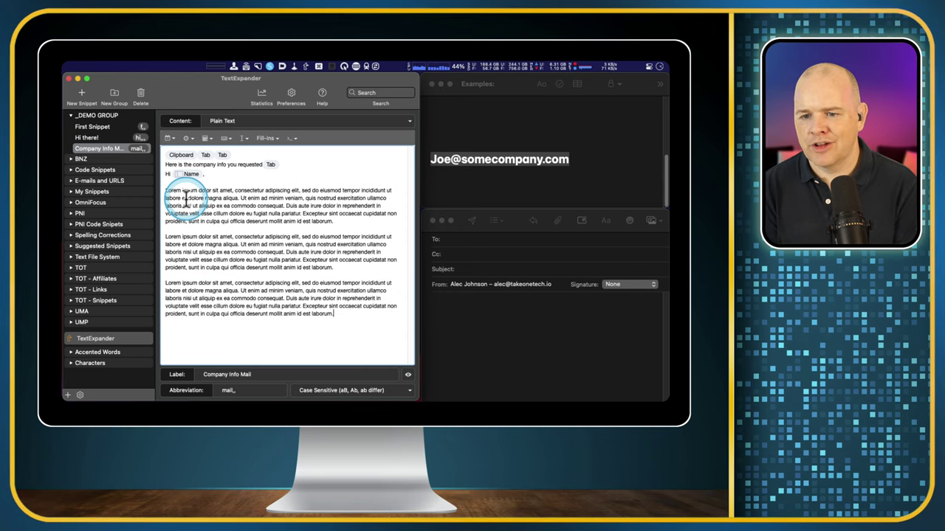
{"action": "key", "text": "Return"}
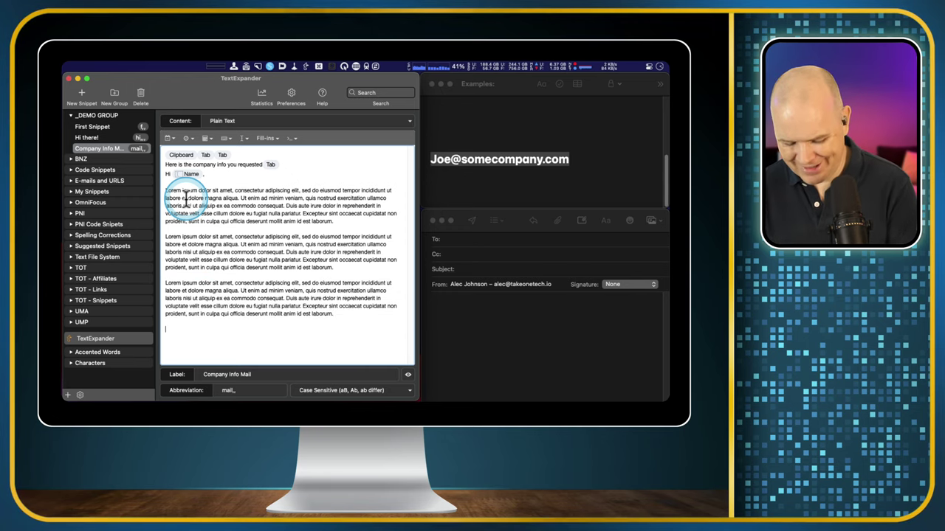
{"action": "type", "text": "Have a great day,"}
{"action": "key", "text": "Return"}
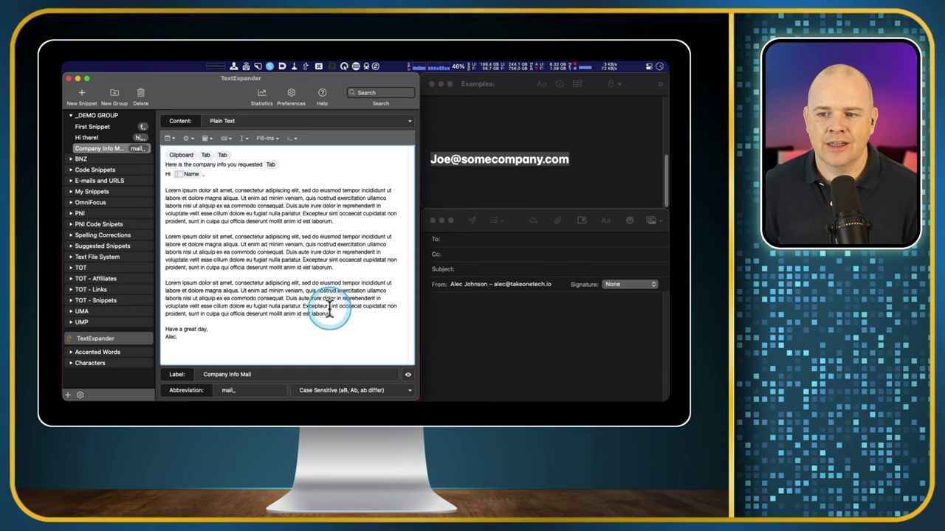
{"action": "left_click_drag", "start_coordinate": [334, 316], "coordinate": [175, 174]}
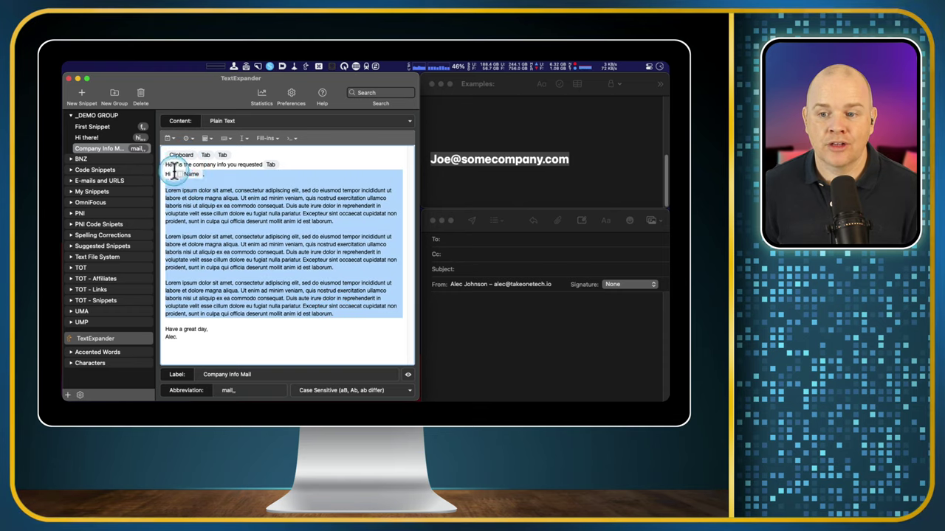
{"action": "left_click", "coordinate": [289, 271]}
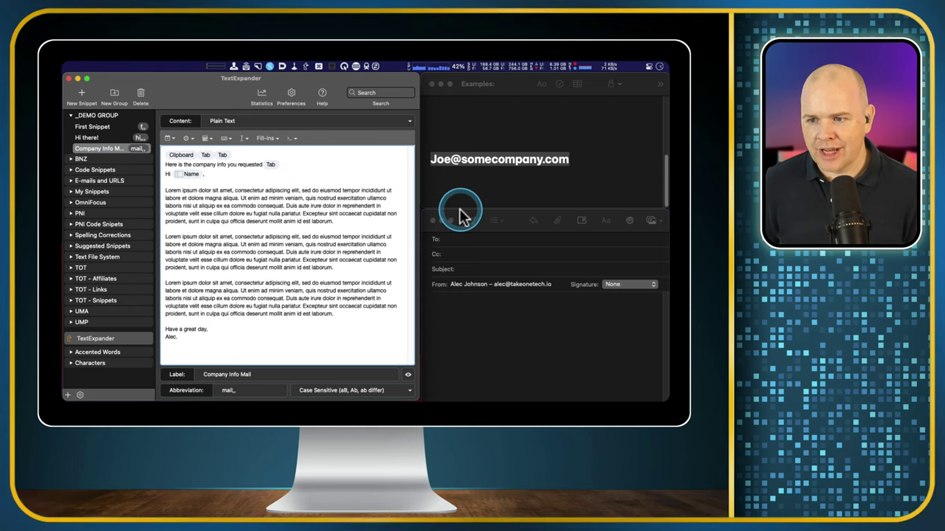
Select the contact's e-mail address in the Examples note.
{"action": "left_click", "coordinate": [477, 122]}
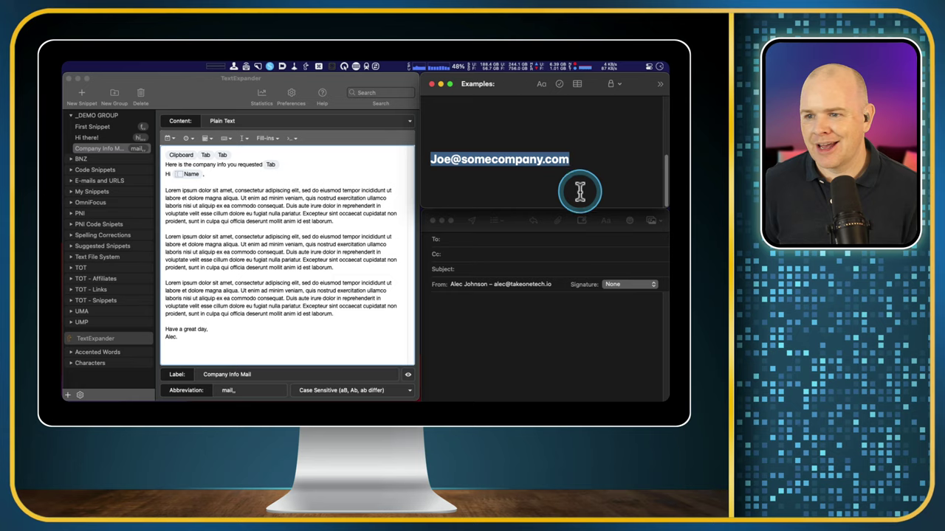
{"action": "left_click_drag", "start_coordinate": [574, 156], "coordinate": [420, 156]}
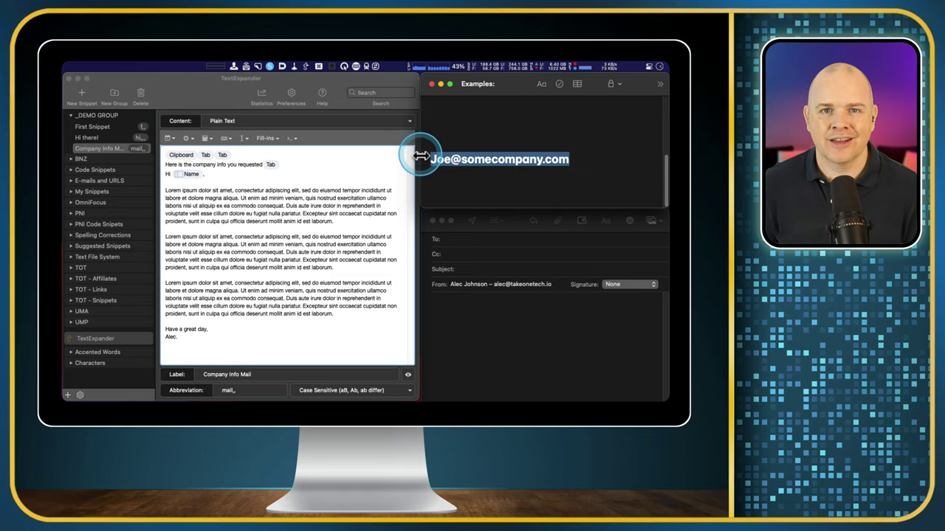
{"action": "left_click", "coordinate": [585, 166]}
{"action": "left_click_drag", "start_coordinate": [585, 166], "coordinate": [434, 165]}
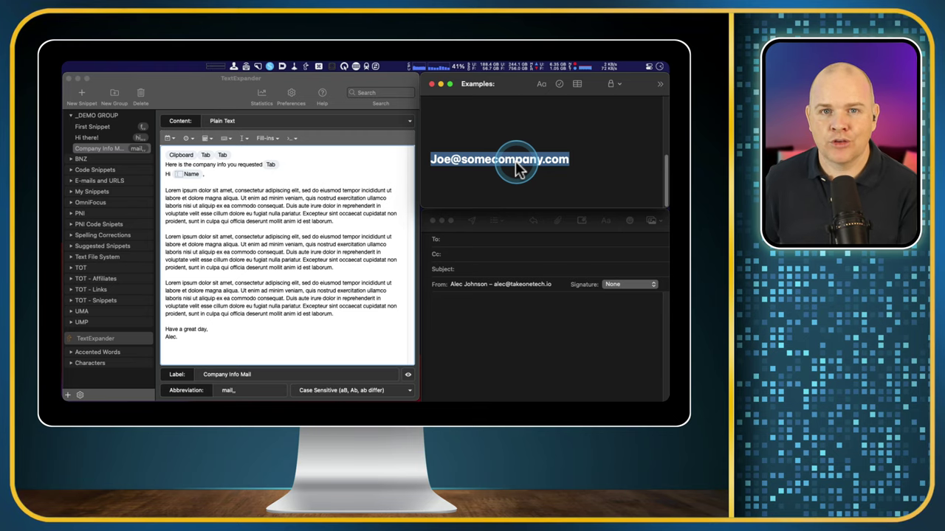
{"action": "left_click_drag", "start_coordinate": [519, 168], "coordinate": [443, 232]}
{"action": "left_click", "coordinate": [280, 317]}
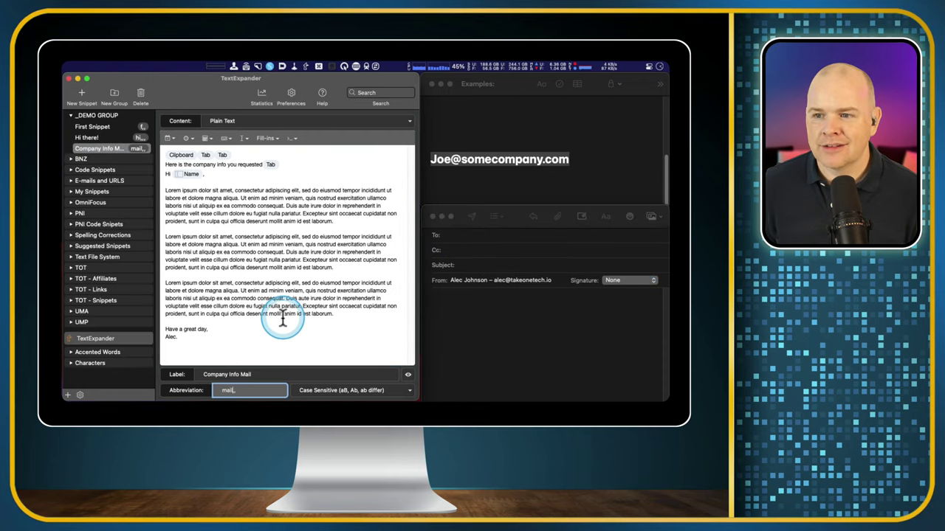
Change the Company Info Mail snippet's abbreviation to "x,,".
{"action": "left_click", "coordinate": [244, 392]}
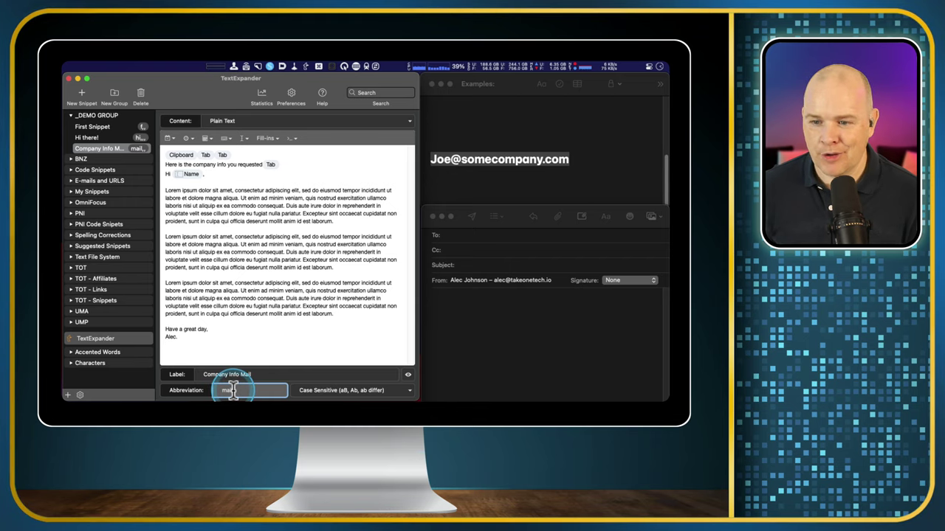
{"action": "left_click", "coordinate": [248, 394]}
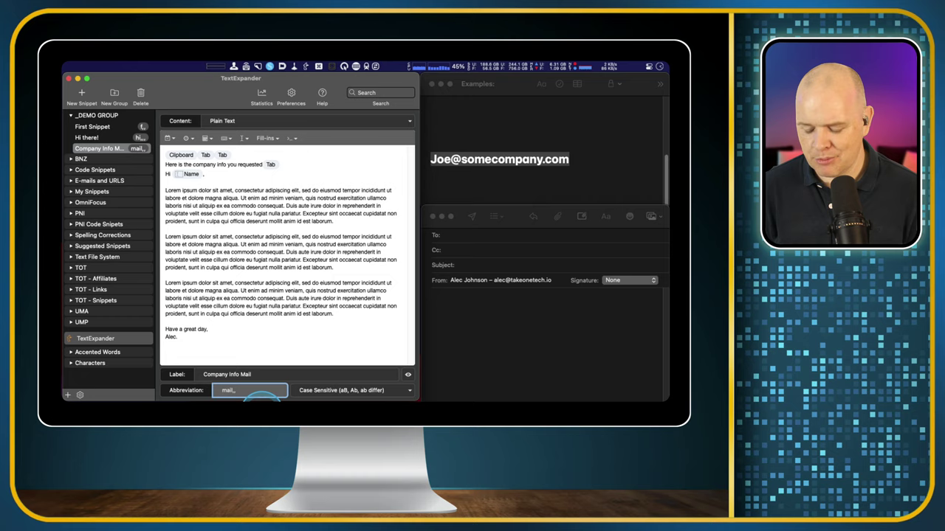
{"action": "key", "text": "BackSpace"}
{"action": "key", "text": "BackSpace"}
{"action": "key", "text": "BackSpace"}
{"action": "key", "text": "BackSpace"}
{"action": "key", "text": "BackSpace"}
{"action": "key", "text": "BackSpace"}
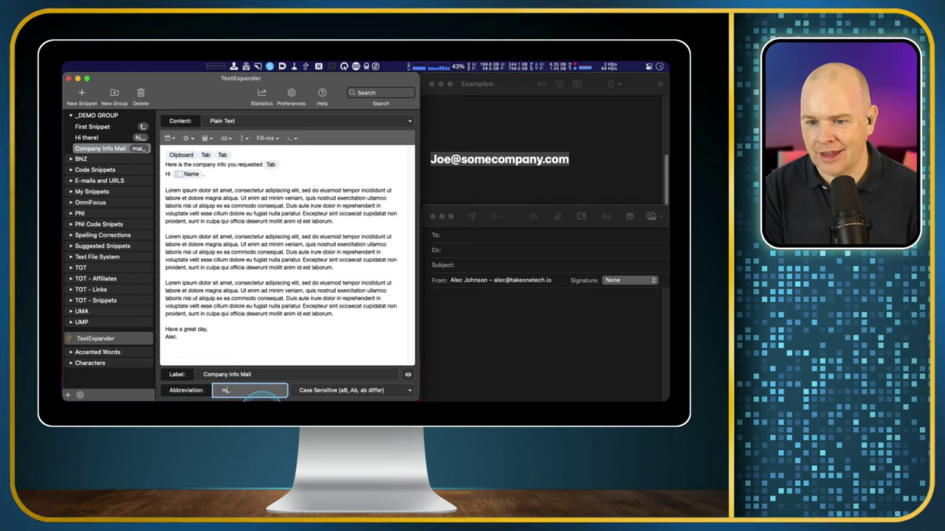
{"action": "type", "text": "x,,"}
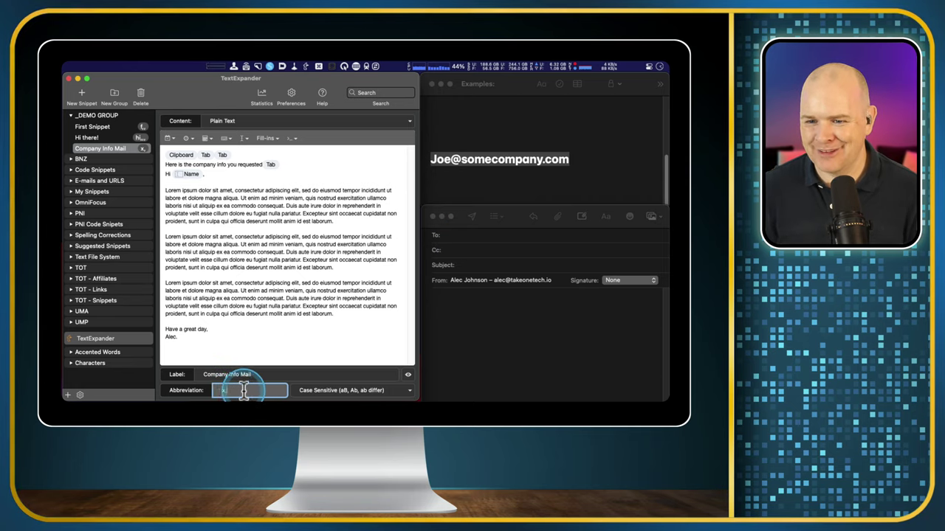
Expand the Company Info Mail snippet in the draft's To field, filling in the recipient's first name, and review the completed message.
{"action": "left_click", "coordinate": [452, 237]}
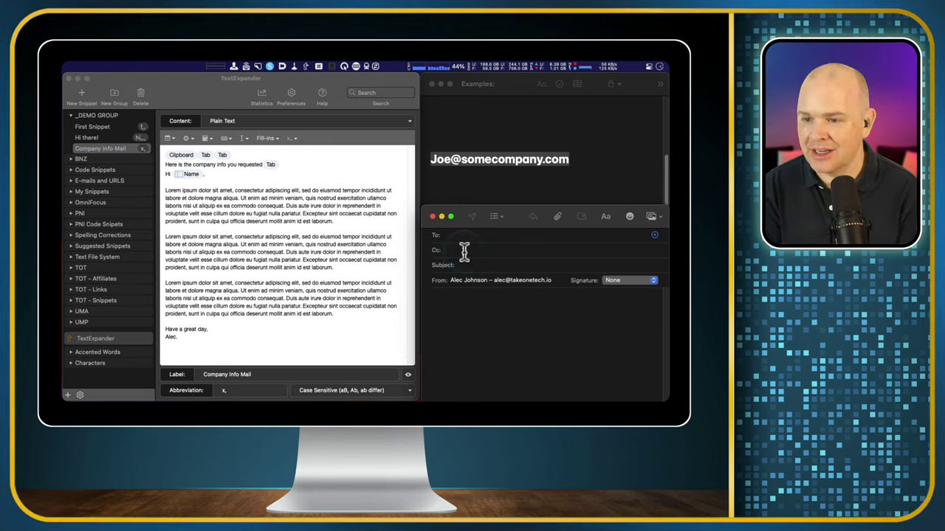
{"action": "type", "text": "x,"}
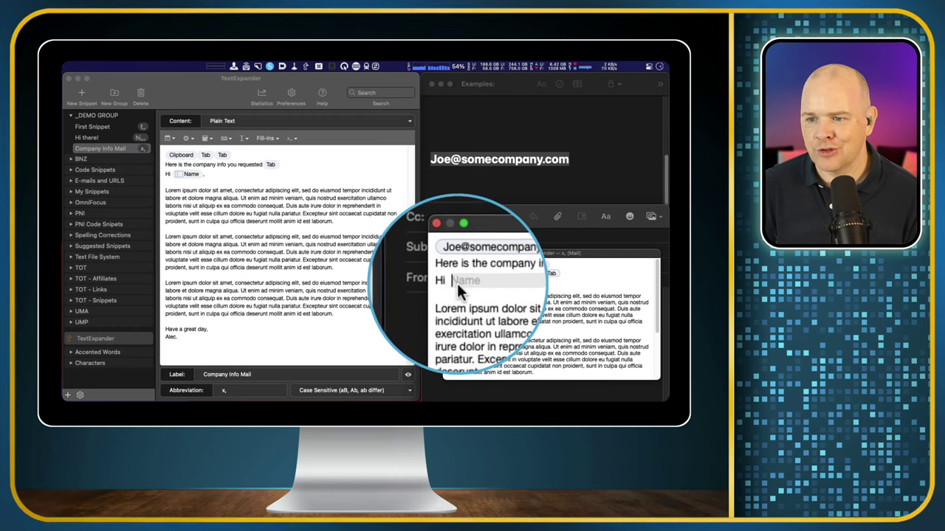
{"action": "type", "text": "Joe"}
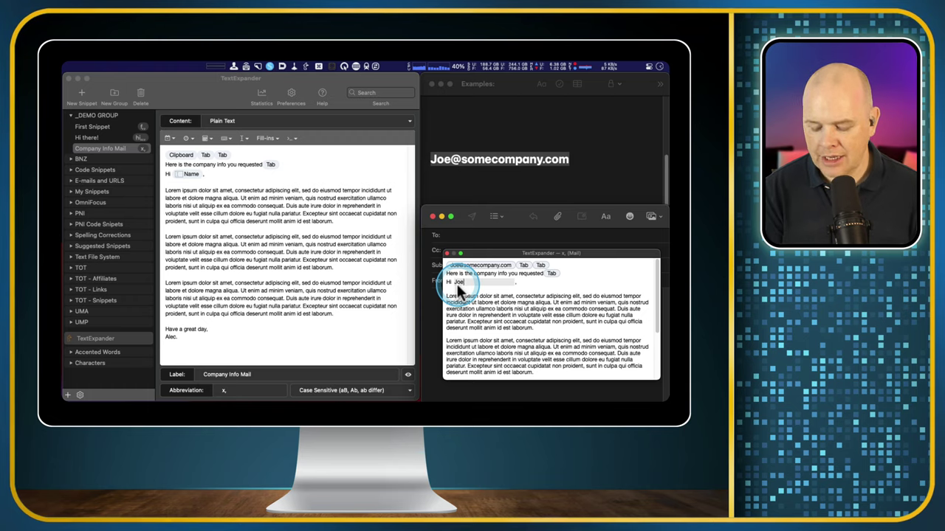
{"action": "key", "text": "Return"}
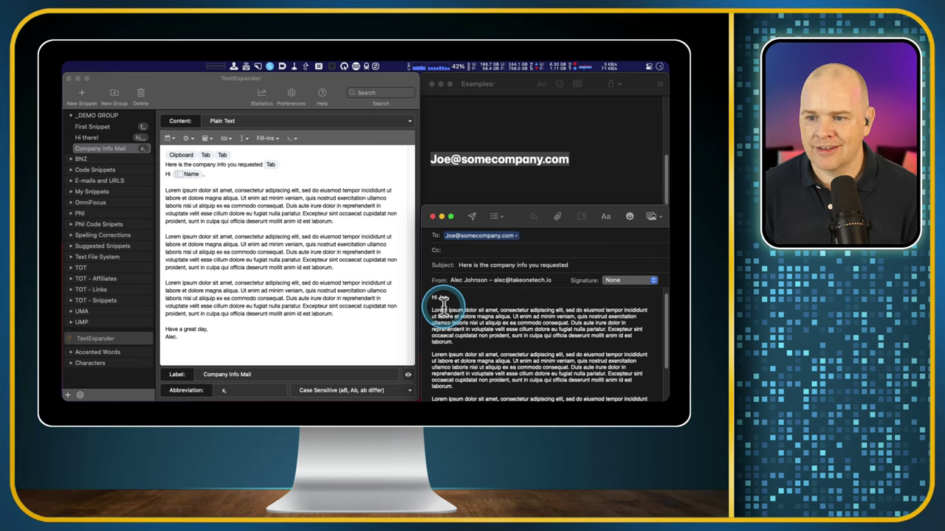
{"action": "scroll", "coordinate": [460, 310], "scroll_direction": "up", "scroll_amount": 1}
{"action": "scroll", "coordinate": [458, 310], "scroll_direction": "down", "scroll_amount": 2}
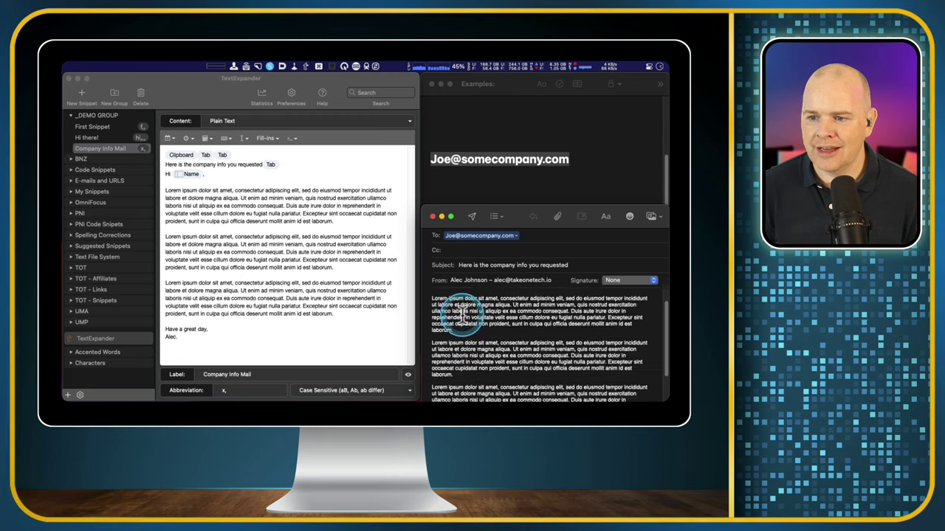
{"action": "scroll", "coordinate": [461, 314], "scroll_direction": "down", "scroll_amount": 5}
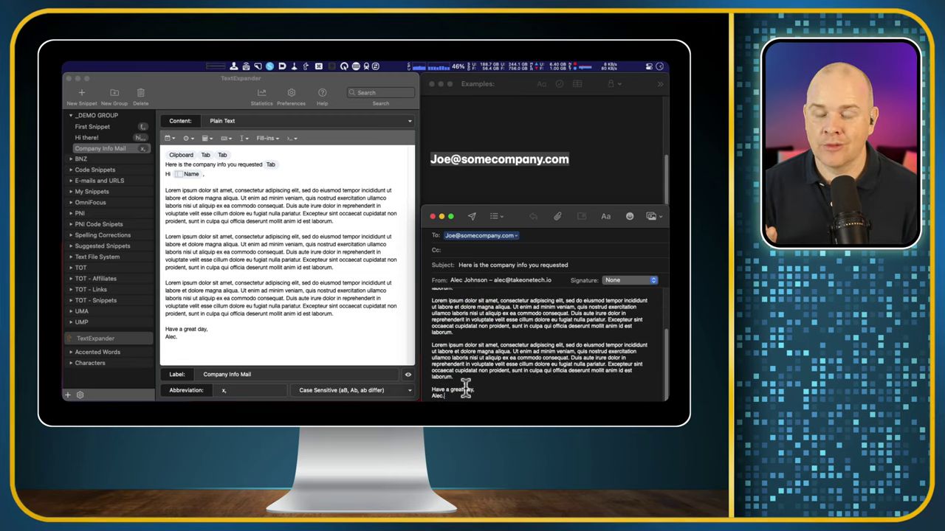
Expand the existing date snippet on a new line beneath the first snippet text in the Examples note.
{"action": "left_click", "coordinate": [230, 391]}
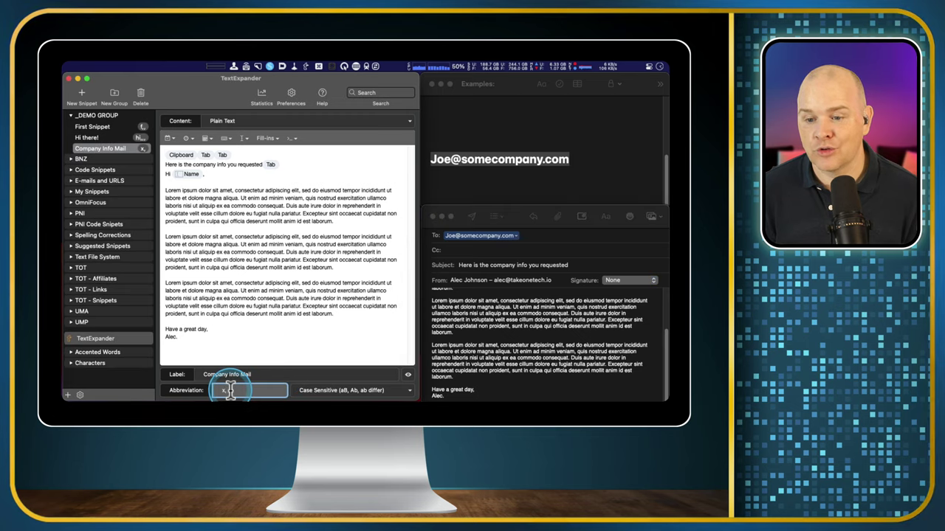
{"action": "left_click_drag", "start_coordinate": [472, 170], "coordinate": [398, 250]}
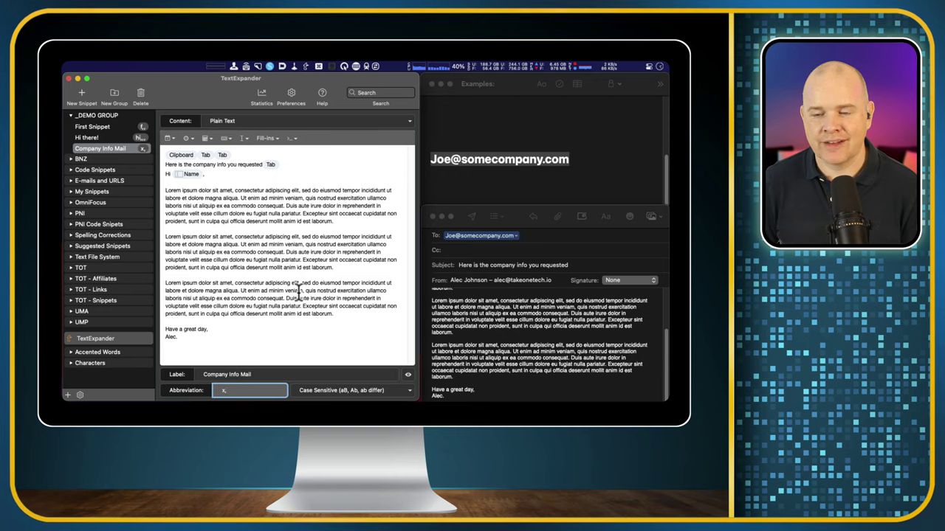
{"action": "scroll", "coordinate": [466, 148], "scroll_direction": "down", "scroll_amount": 3}
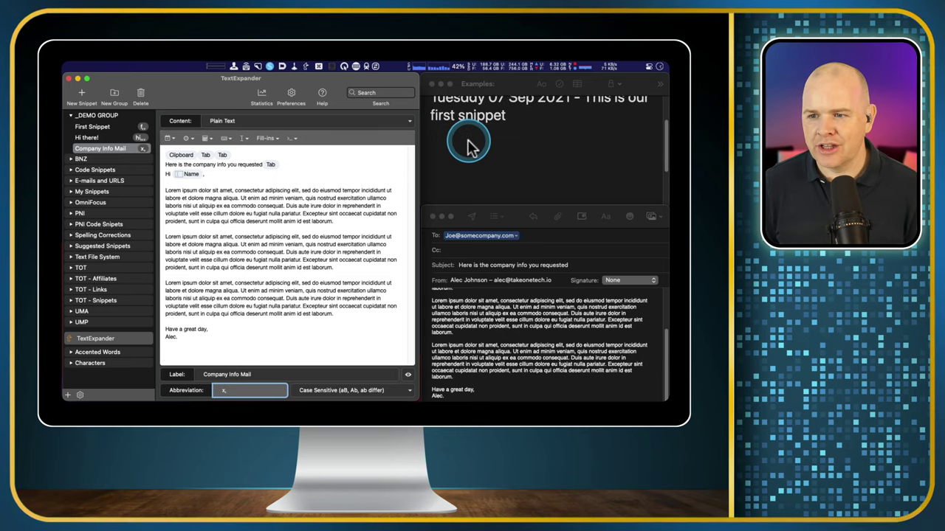
{"action": "left_click", "coordinate": [517, 118]}
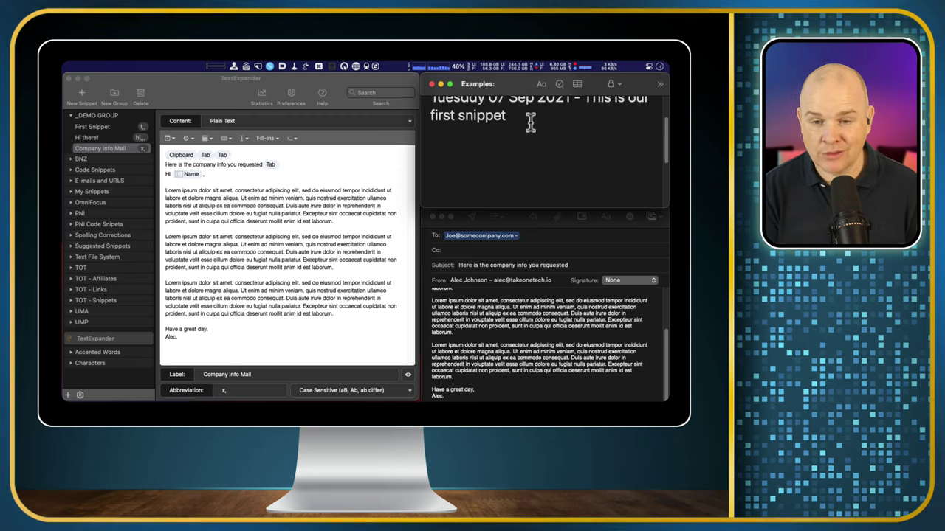
{"action": "type", "text": "d"}
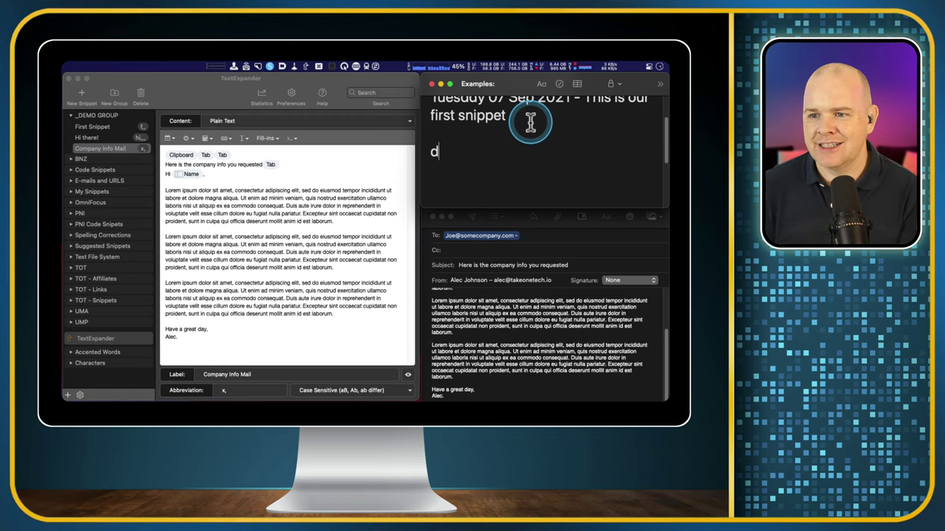
{"action": "type", "text": ","}
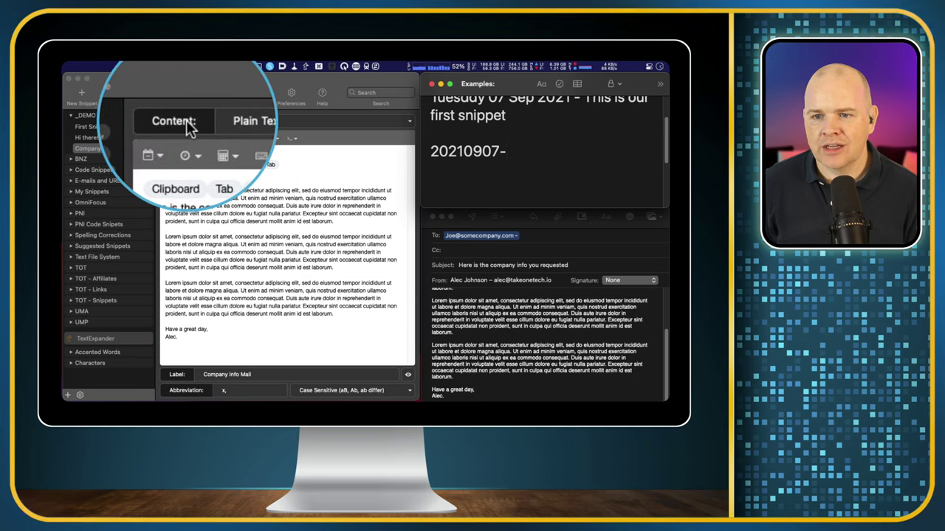
Change the Company Info Mail snippet's content type to Formatted Text, Pictures.
{"action": "left_click", "coordinate": [408, 122]}
{"action": "left_click", "coordinate": [408, 119]}
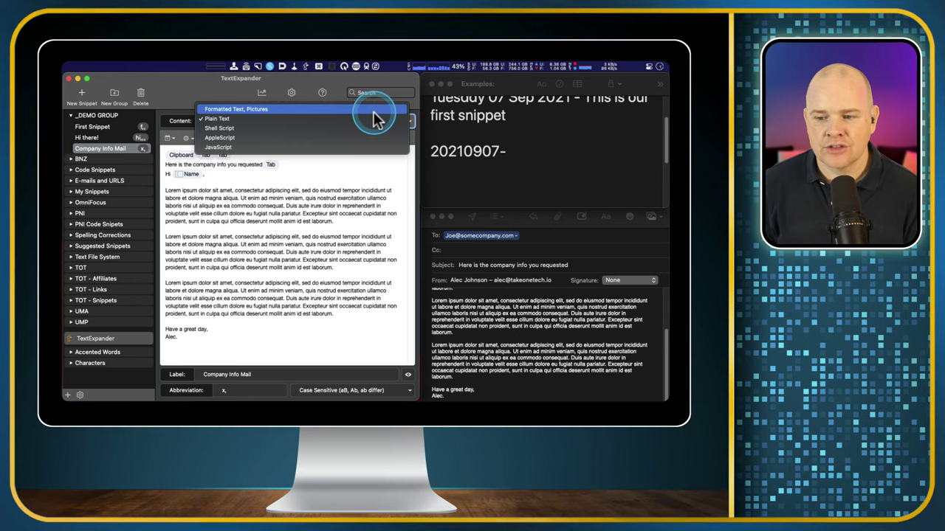
{"action": "left_click", "coordinate": [373, 112]}
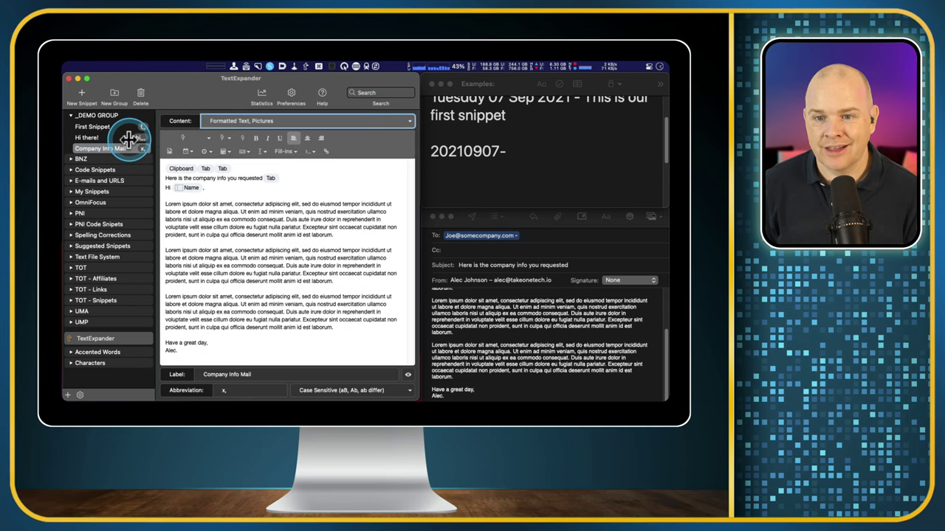
Create a new snippet in _DEMO GROUP with the text "Please support my ride for Kid's Cancer...".
{"action": "left_click", "coordinate": [68, 395]}
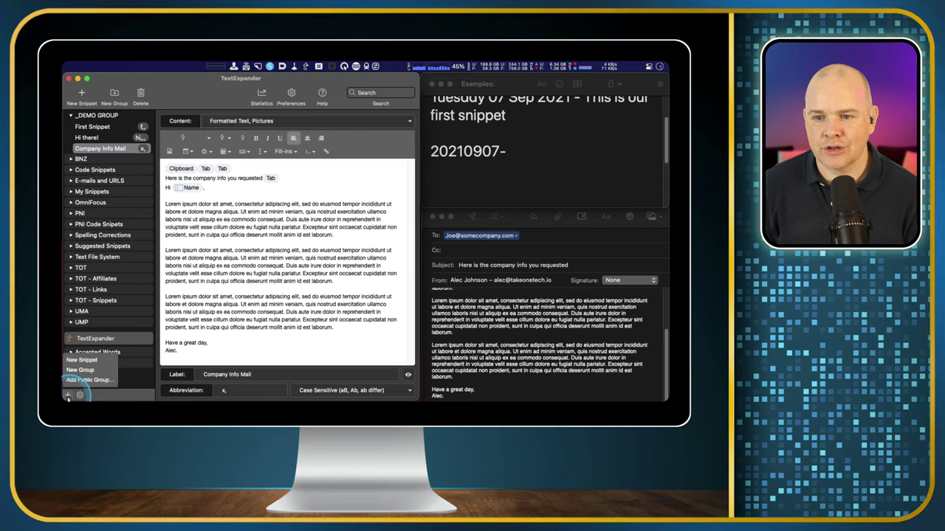
{"action": "left_click", "coordinate": [543, 81]}
{"action": "left_click", "coordinate": [542, 81]}
{"action": "left_click", "coordinate": [542, 81]}
{"action": "left_click_drag", "start_coordinate": [526, 83], "coordinate": [526, 64]}
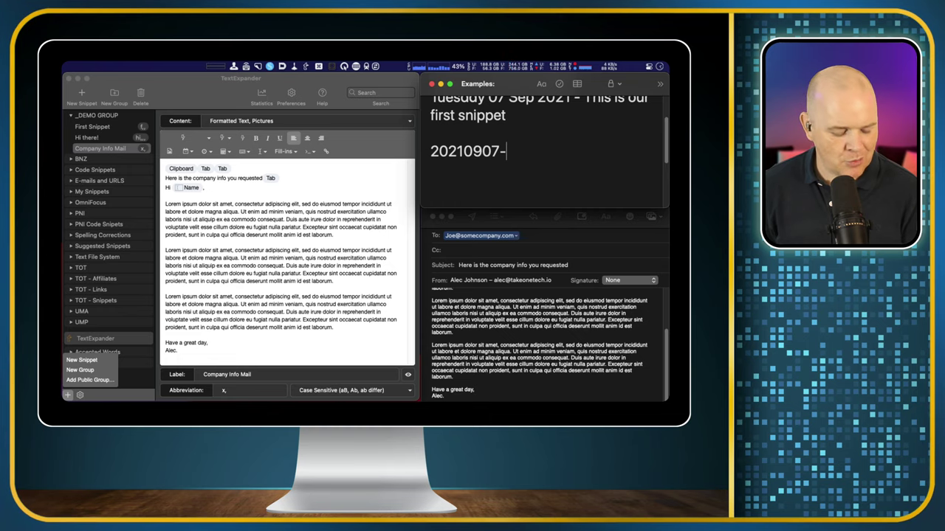
{"action": "left_click", "coordinate": [231, 313]}
{"action": "left_click", "coordinate": [338, 394]}
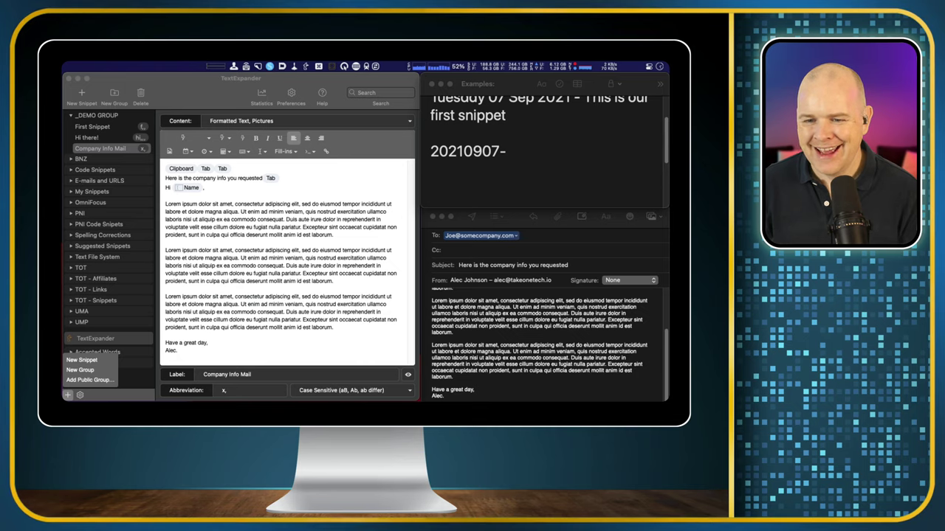
{"action": "left_click", "coordinate": [200, 374]}
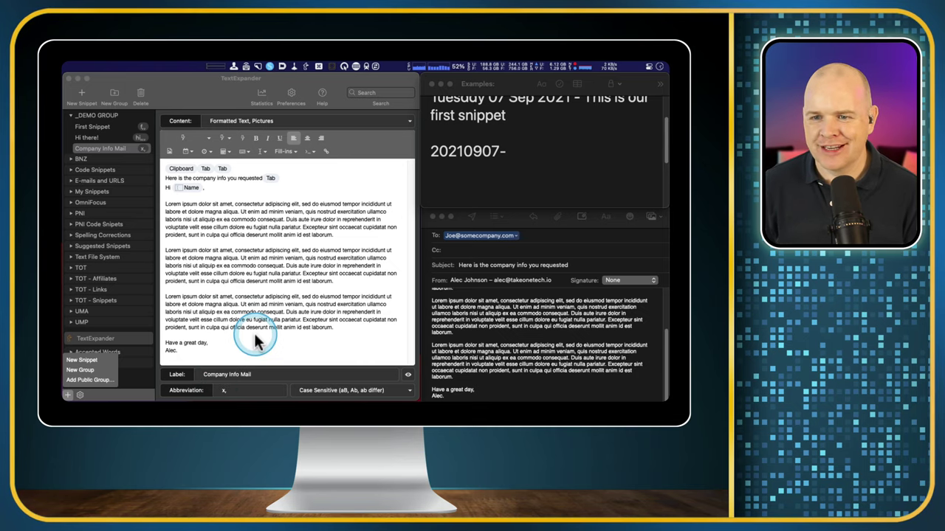
{"action": "left_click", "coordinate": [83, 361]}
{"action": "left_click", "coordinate": [236, 267]}
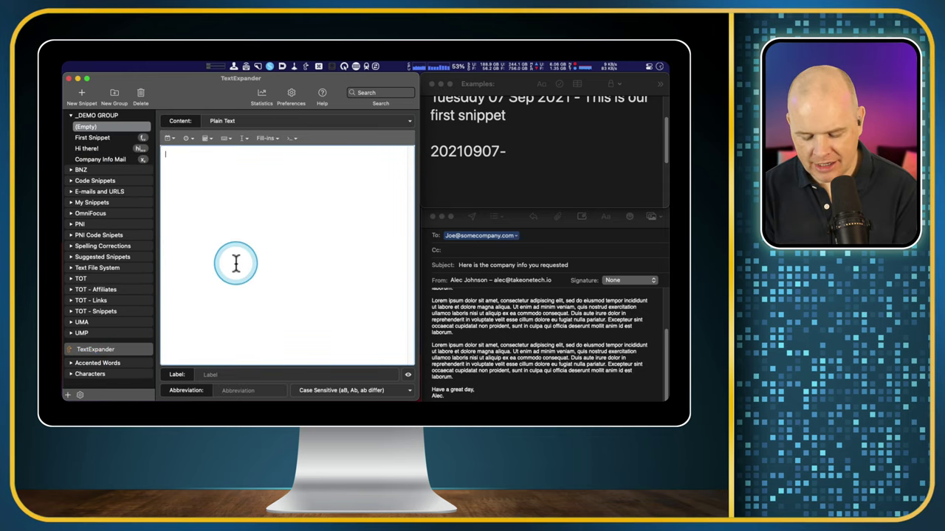
{"action": "type", "text": "Please support my ride for Kid's Cancer..."}
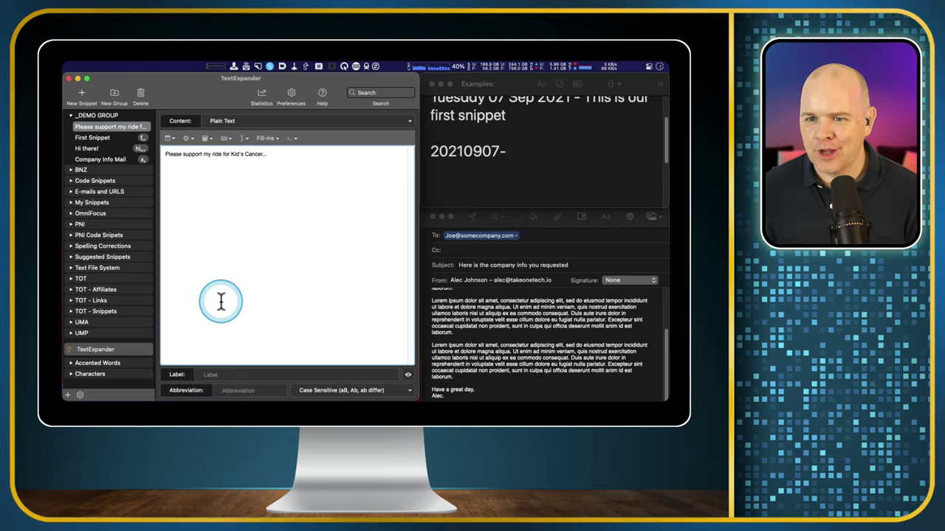
Change the ride snippet's content type to Formatted Text, Pictures and insert the Great Cycle Challenge image above its text.
{"action": "left_click_drag", "start_coordinate": [285, 402], "coordinate": [228, 225]}
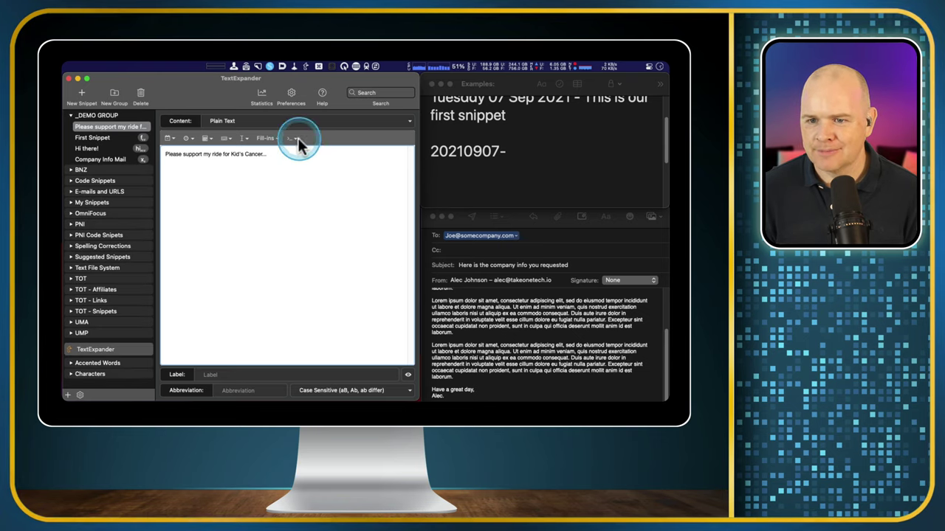
{"action": "left_click", "coordinate": [280, 121]}
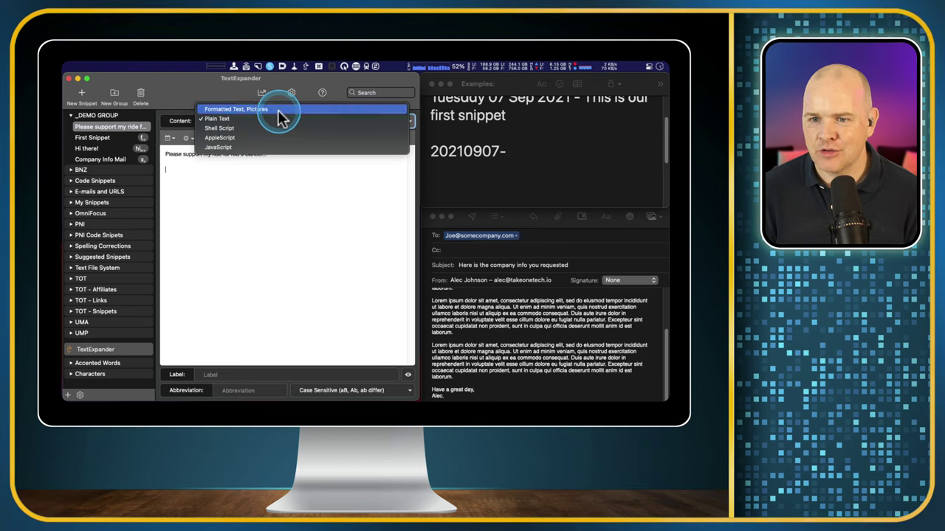
{"action": "left_click", "coordinate": [278, 112]}
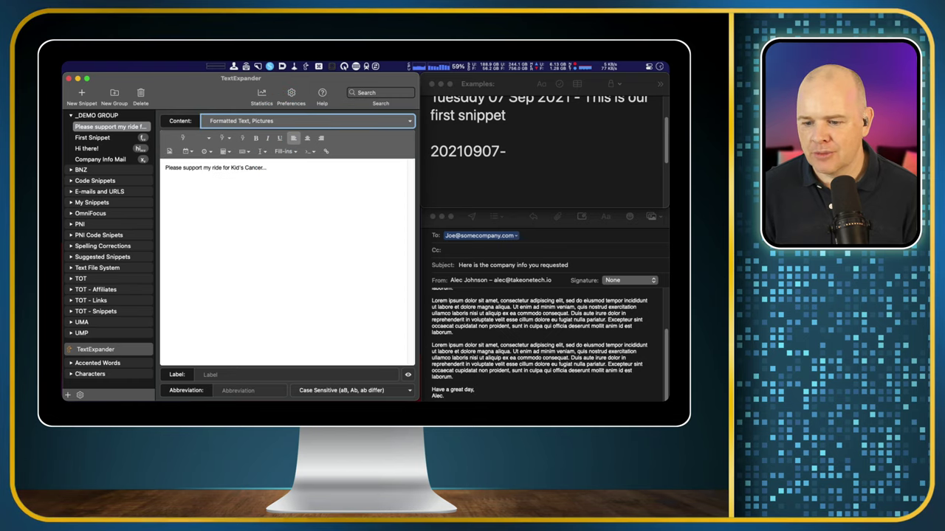
{"action": "left_click_drag", "start_coordinate": [285, 402], "coordinate": [222, 274]}
Format the line "Please support my ride for Kid's Cancer..." as bold, size 18 and red.
{"action": "left_click_drag", "start_coordinate": [295, 351], "coordinate": [165, 358]}
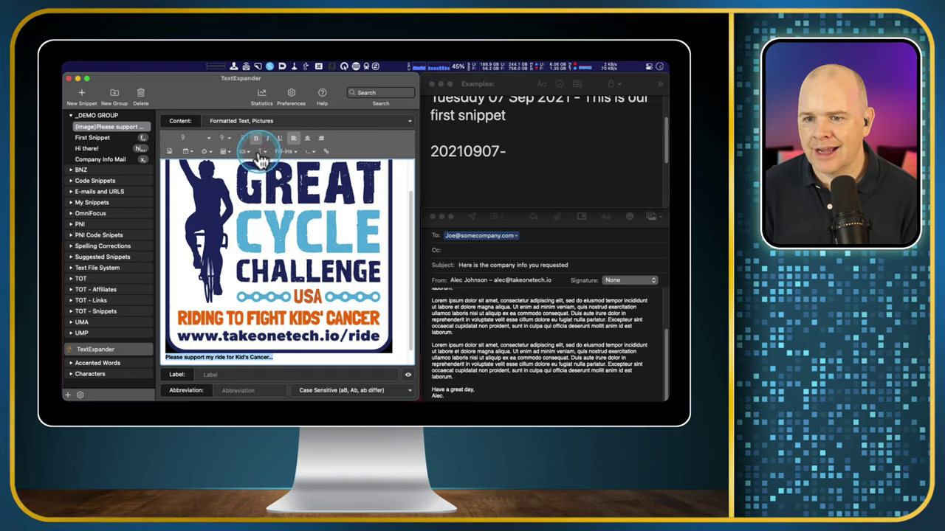
{"action": "left_click", "coordinate": [230, 140]}
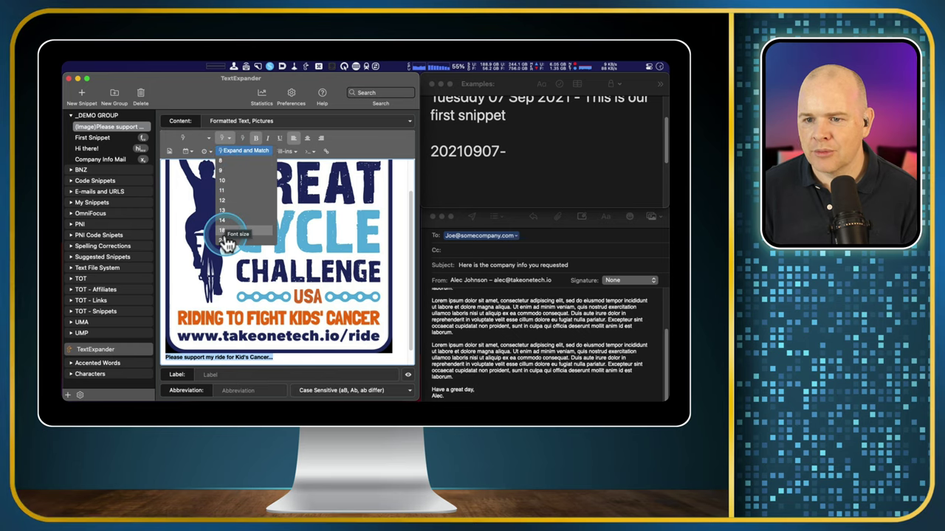
{"action": "left_click", "coordinate": [224, 232]}
{"action": "scroll", "coordinate": [221, 244], "scroll_direction": "down", "scroll_amount": 1}
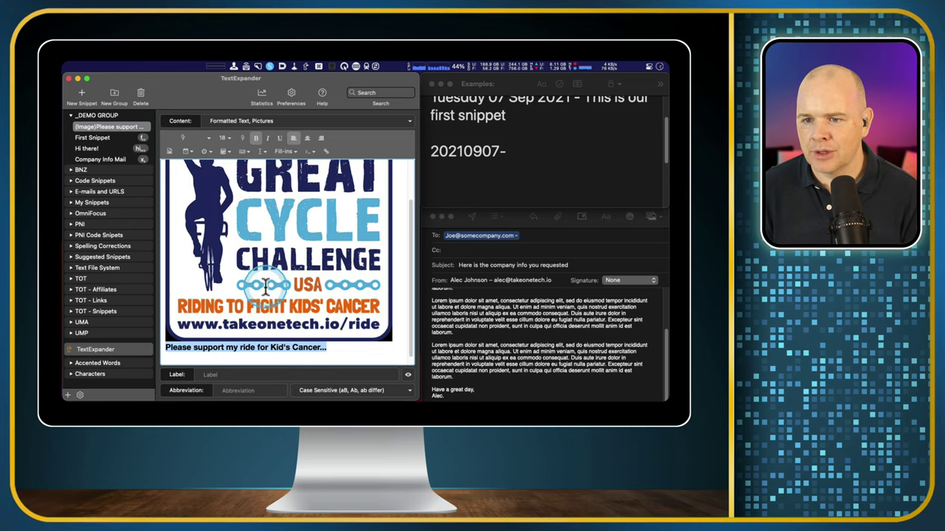
{"action": "left_click", "coordinate": [242, 140]}
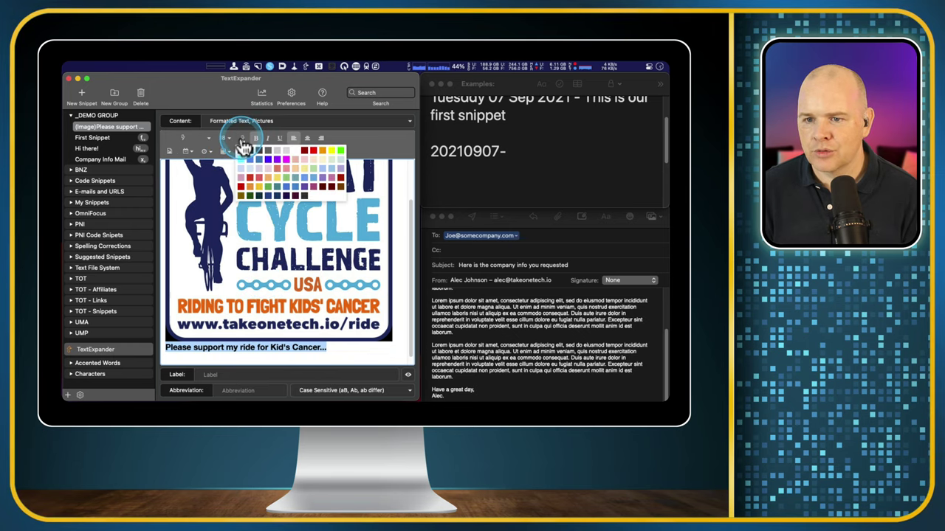
{"action": "left_click", "coordinate": [312, 152]}
{"action": "left_click", "coordinate": [337, 345]}
Label the snippet "Ride" and give it the abbreviation "r,,".
{"action": "key", "text": "Tab"}
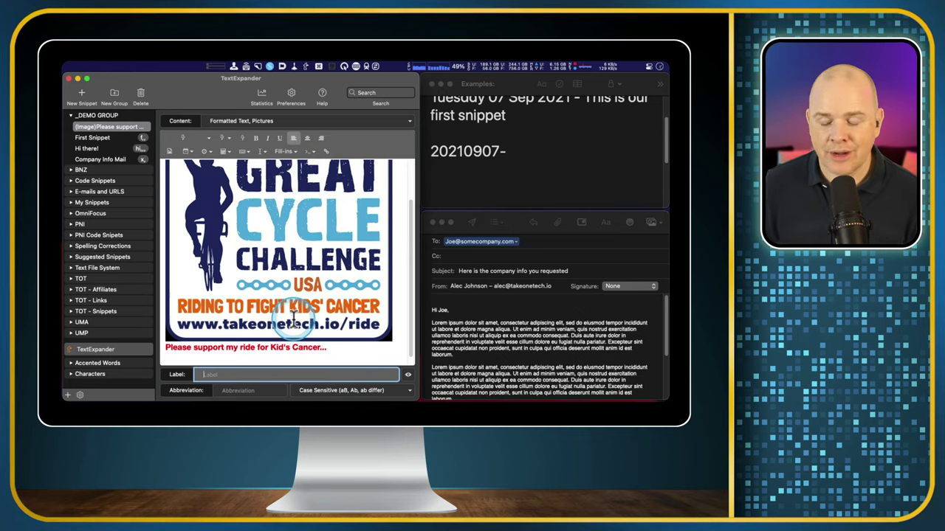
{"action": "left_click", "coordinate": [226, 375]}
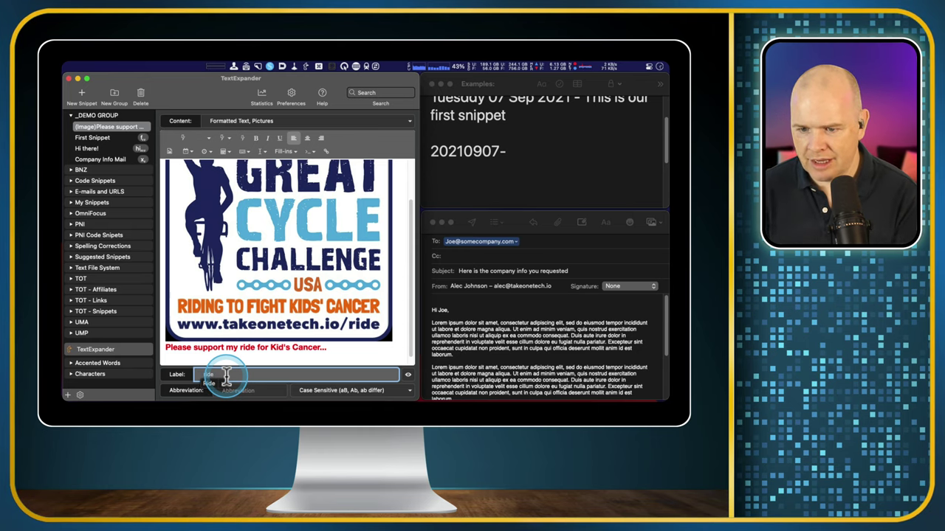
{"action": "left_click", "coordinate": [247, 392]}
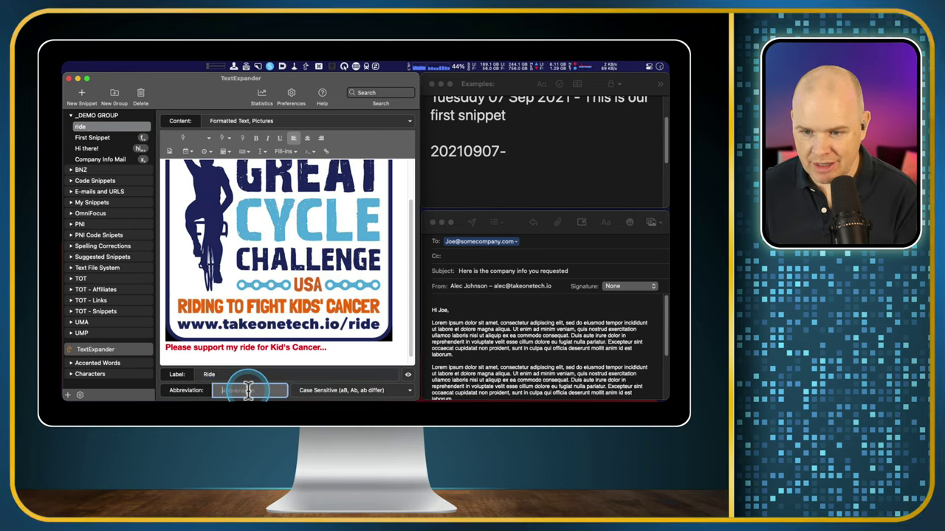
{"action": "type", "text": "r,,"}
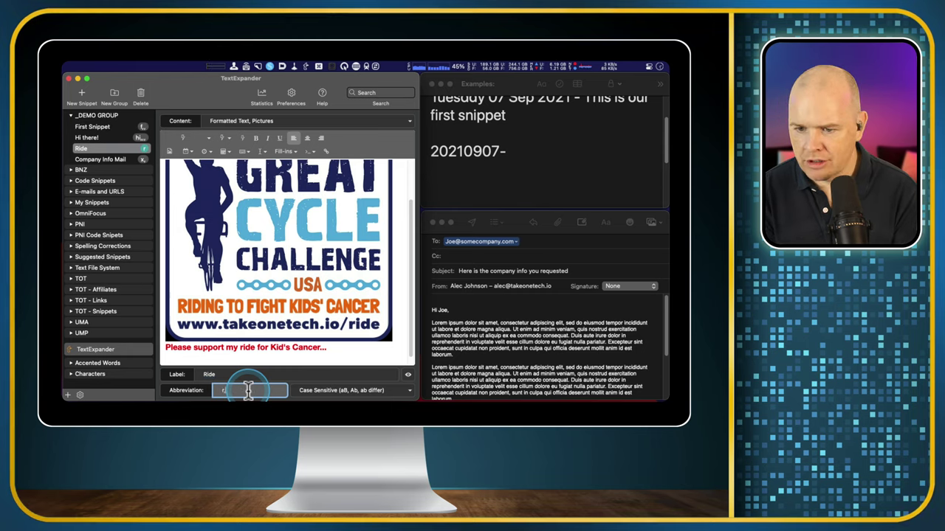
Create a new mail message, expand the Ride snippet in its body with "r,," and review the inserted picture and text.
{"action": "left_click", "coordinate": [466, 223]}
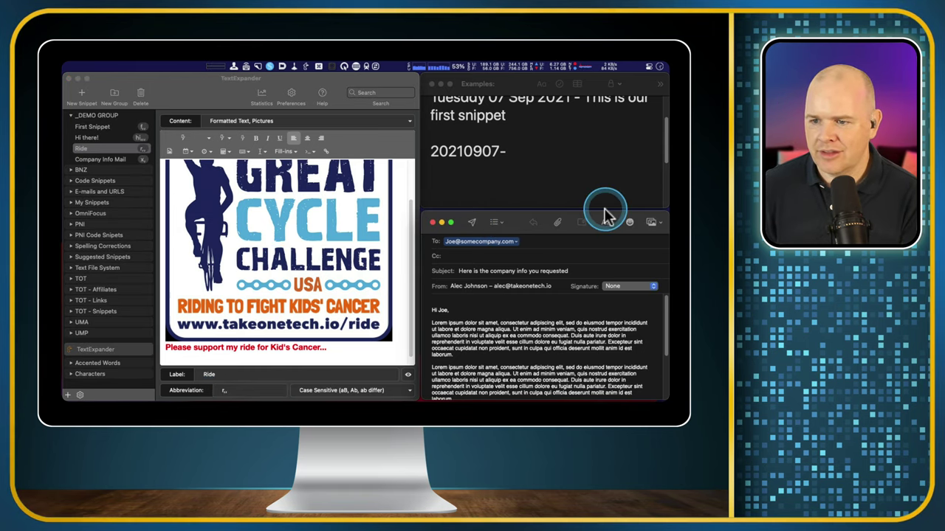
{"action": "left_click_drag", "start_coordinate": [540, 216], "coordinate": [560, 77]}
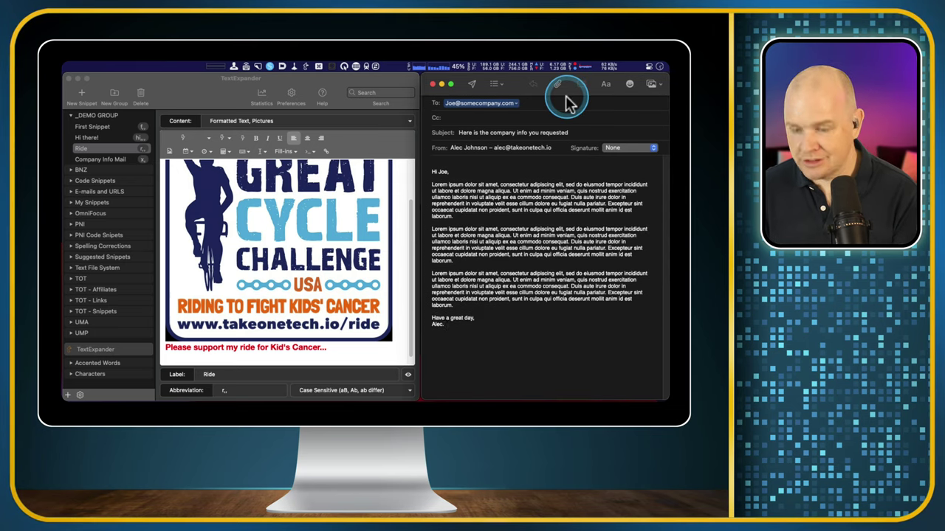
{"action": "key", "text": "super+n"}
{"action": "left_click", "coordinate": [454, 192]}
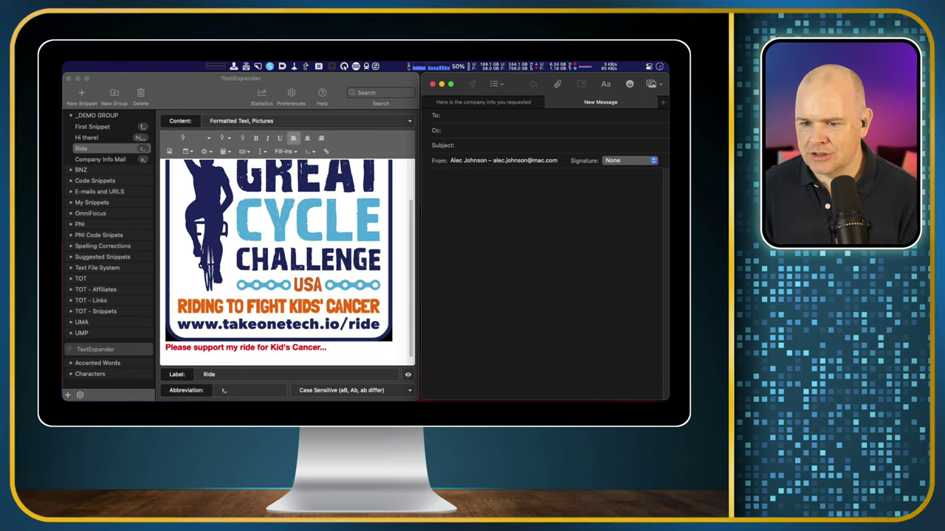
{"action": "type", "text": "r"}
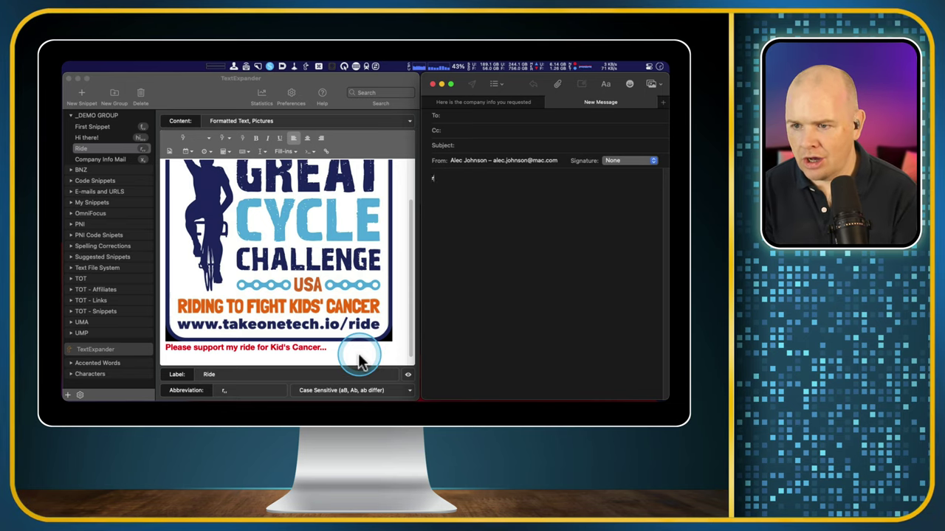
{"action": "type", "text": ","}
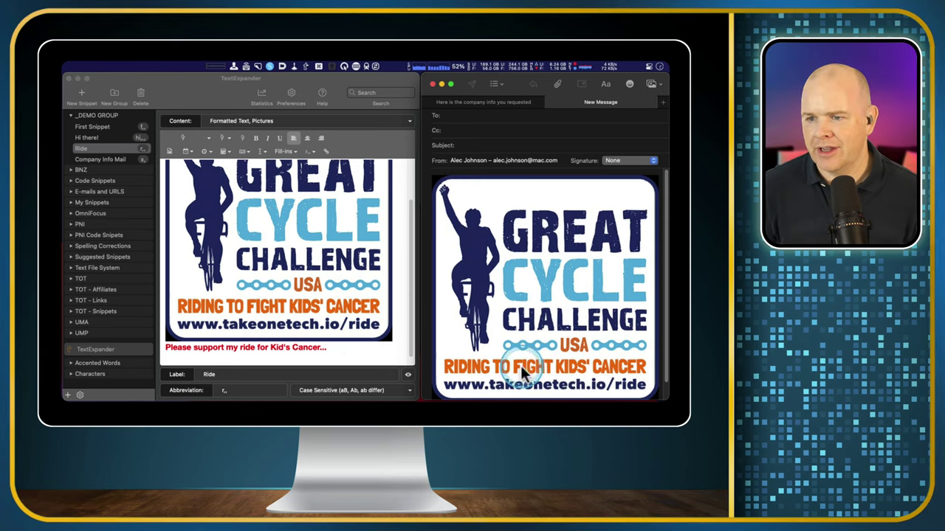
{"action": "scroll", "coordinate": [546, 369], "scroll_direction": "down", "scroll_amount": 1}
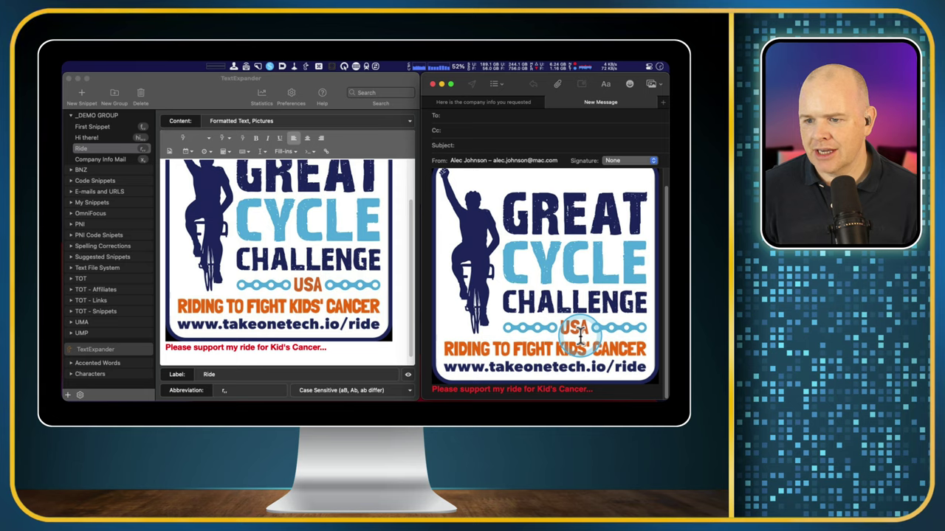
{"action": "triple_click", "coordinate": [575, 388]}
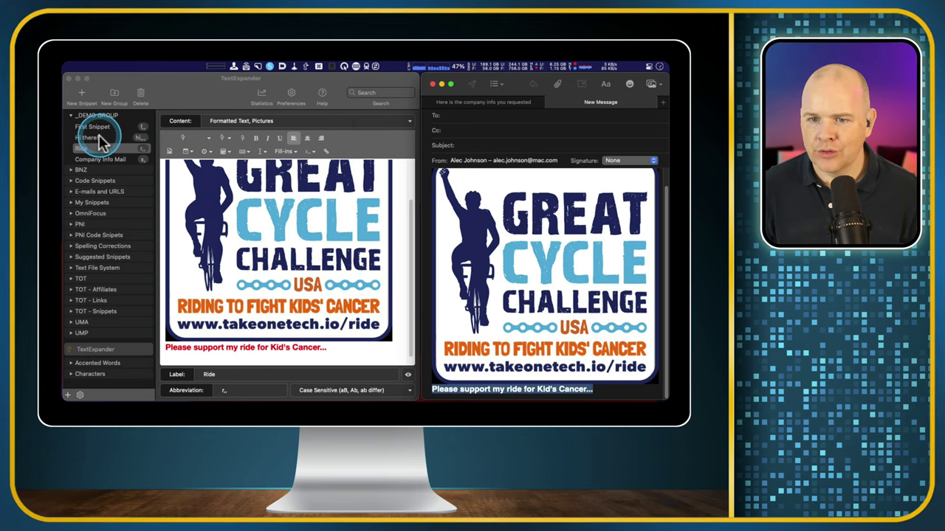
Open First Snippet in TextExpander and examine the content types available for it, including the script options.
{"action": "left_click", "coordinate": [120, 116]}
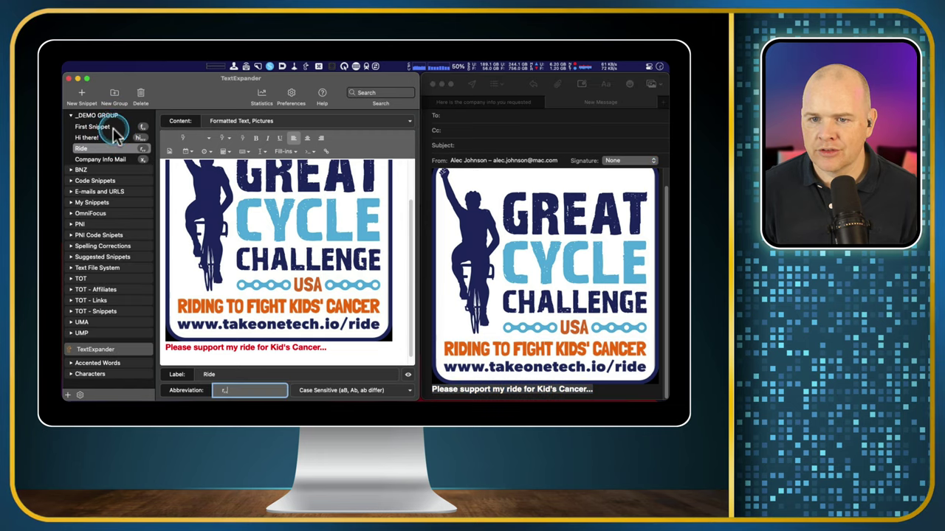
{"action": "left_click", "coordinate": [114, 131]}
{"action": "left_click", "coordinate": [409, 121]}
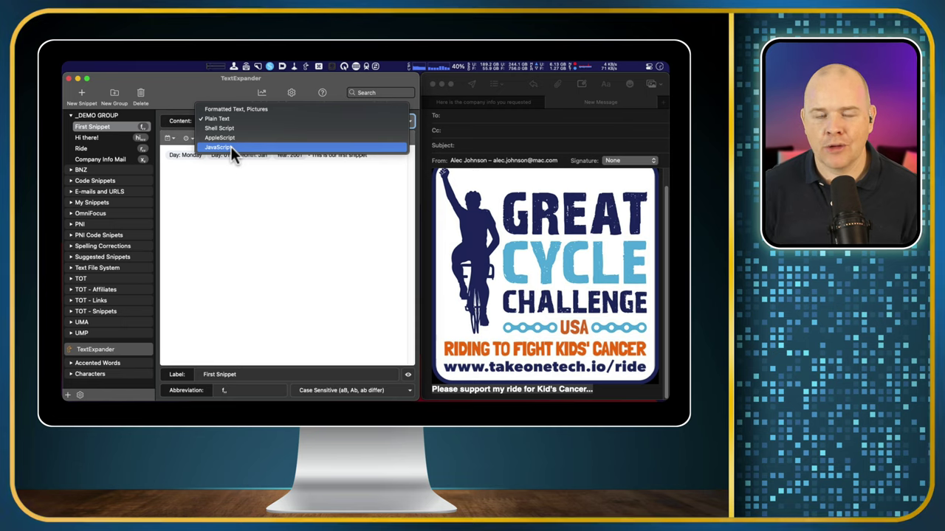
{"action": "left_click", "coordinate": [238, 195]}
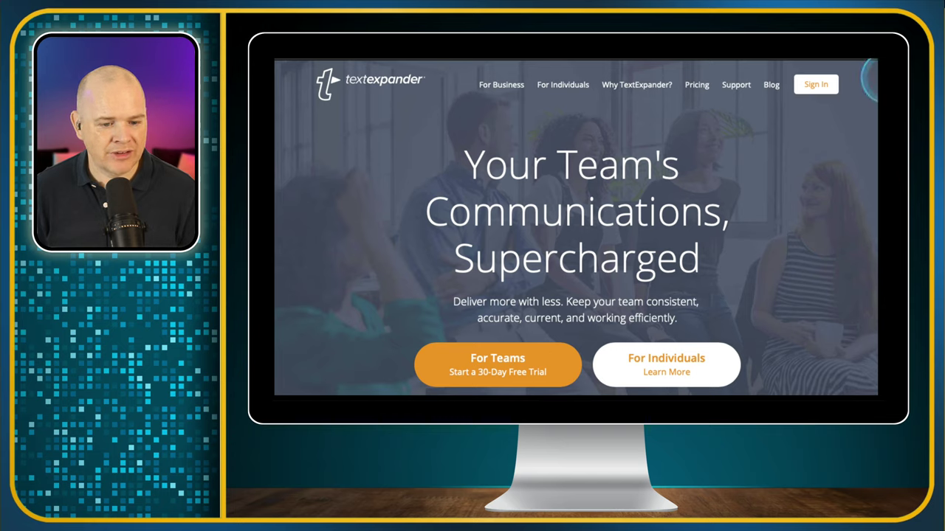
Skim the TextExpander website's home page and open the pricing page.
{"action": "scroll", "coordinate": [576, 228], "scroll_direction": "down", "scroll_amount": 3}
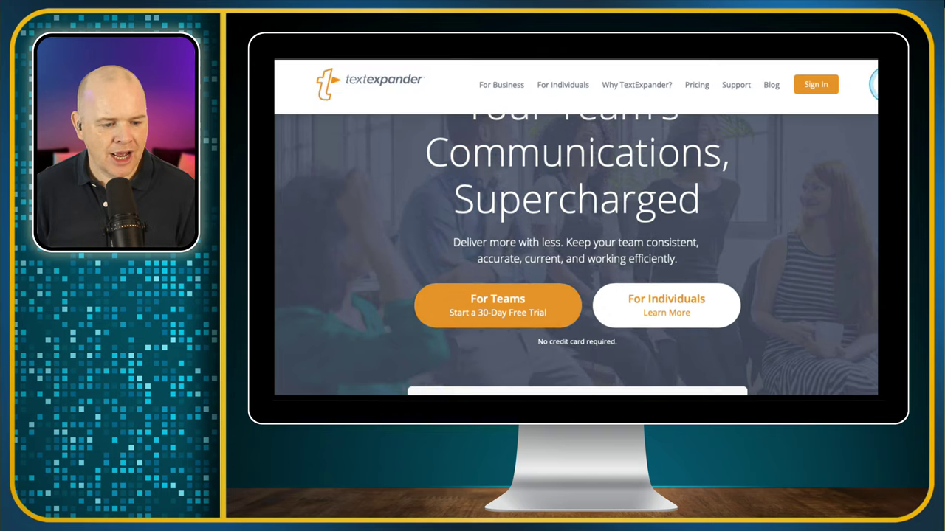
{"action": "scroll", "coordinate": [576, 259], "scroll_direction": "down", "scroll_amount": 5}
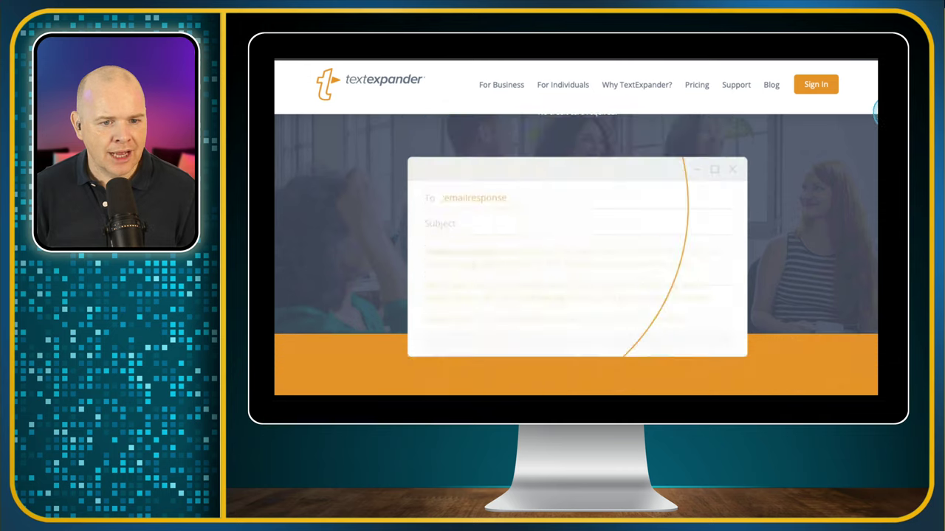
{"action": "scroll", "coordinate": [576, 258], "scroll_direction": "down", "scroll_amount": 10}
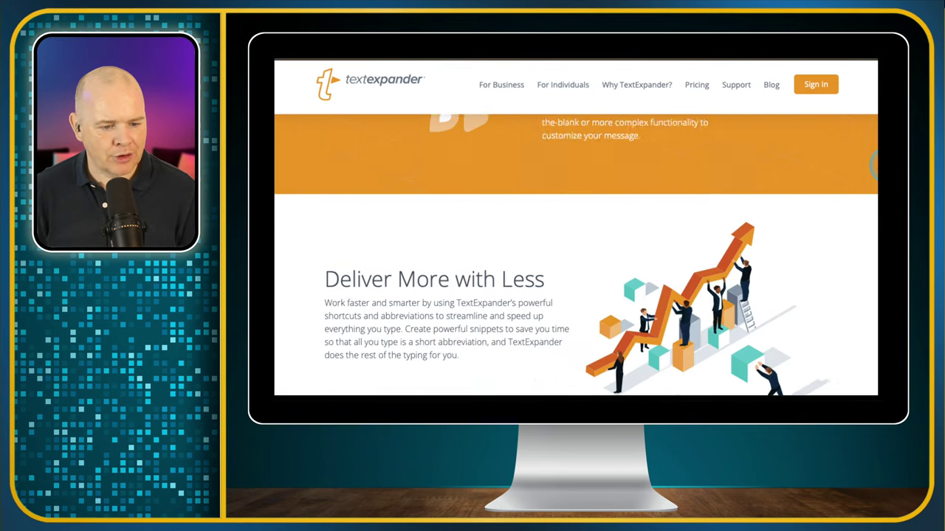
{"action": "scroll", "coordinate": [873, 180], "scroll_direction": "up", "scroll_amount": 15}
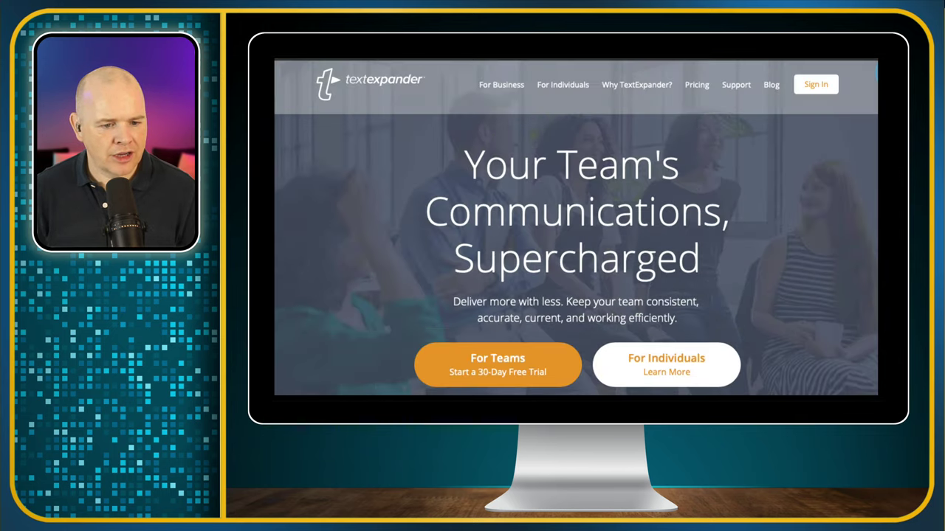
{"action": "left_click", "coordinate": [698, 85]}
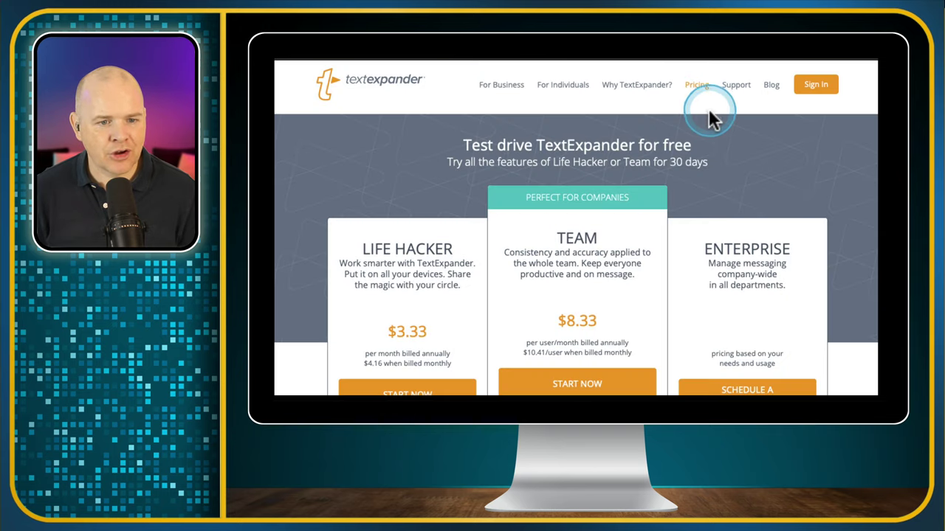